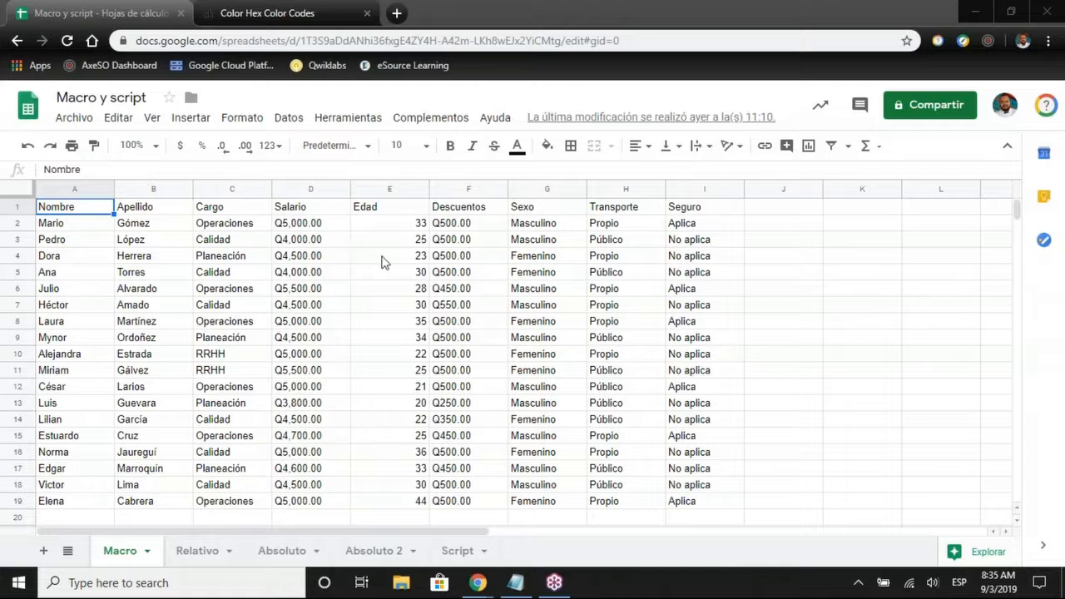
# Start recording a new macro that uses relative references
pyautogui.click(351, 122)
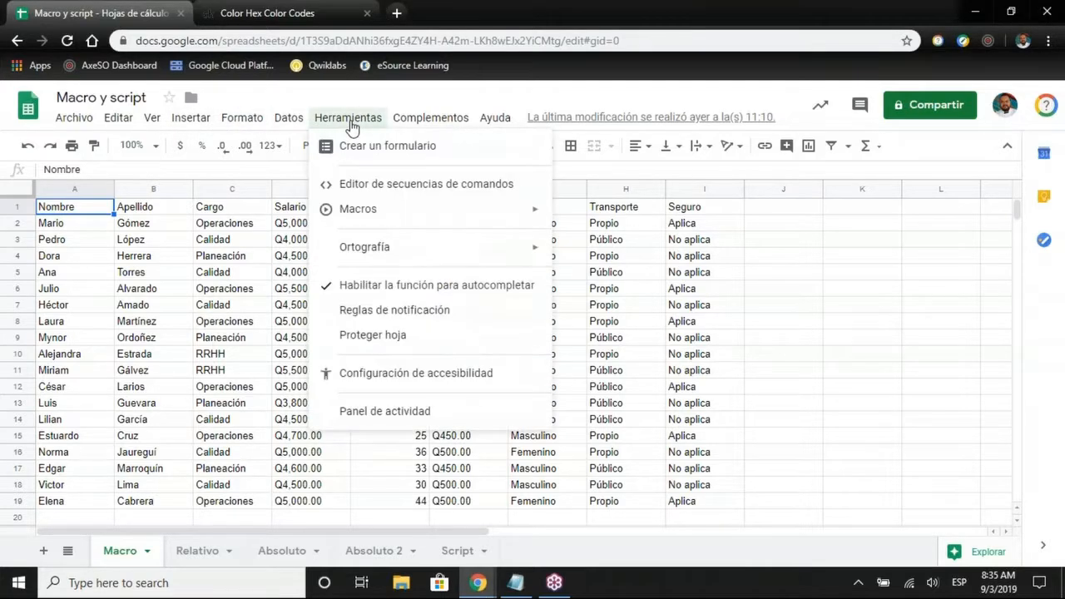
pyautogui.moveTo(369, 215)
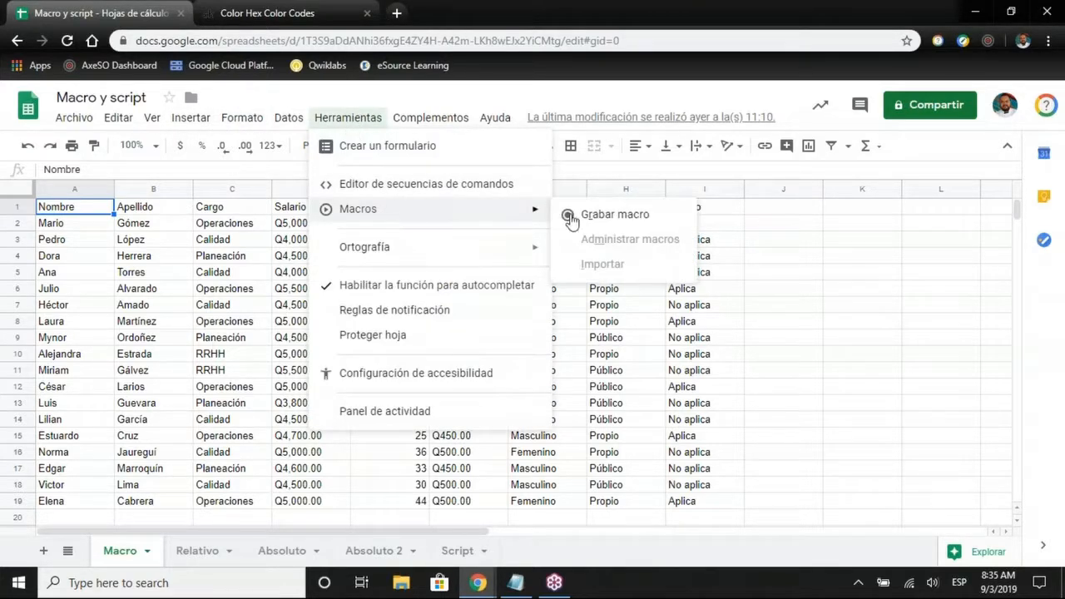
pyautogui.click(618, 219)
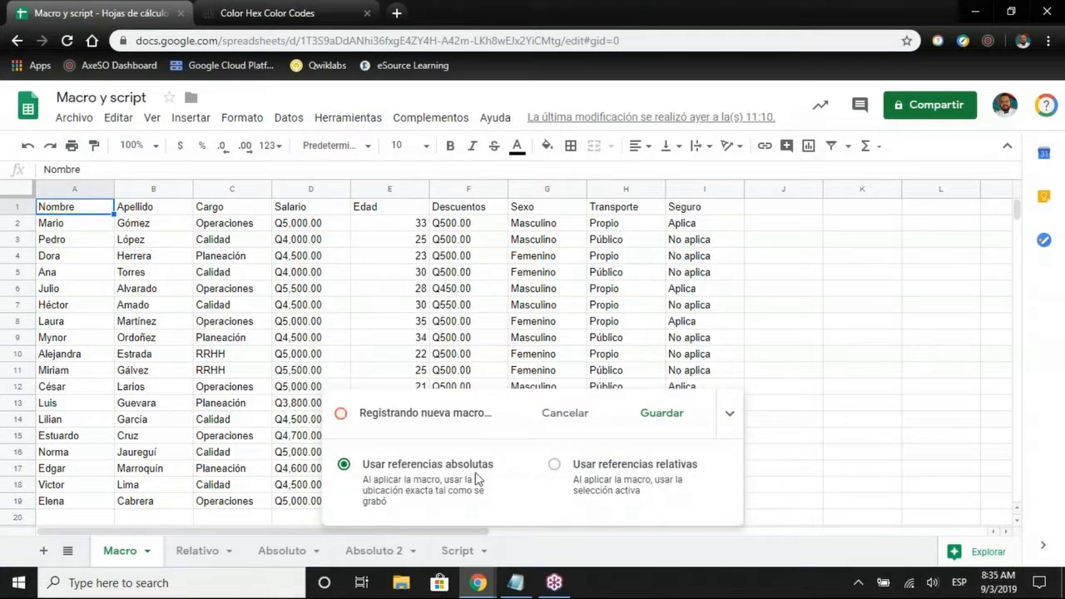
pyautogui.click(555, 465)
# Apply alternating colors to the data range A1:I19 with the blue default style, keeping the header option enabled
pyautogui.moveTo(93, 214)
pyautogui.mouseDown()
pyautogui.moveTo(359, 345)
pyautogui.moveTo(713, 486)
pyautogui.moveTo(711, 505)
pyautogui.mouseUp()
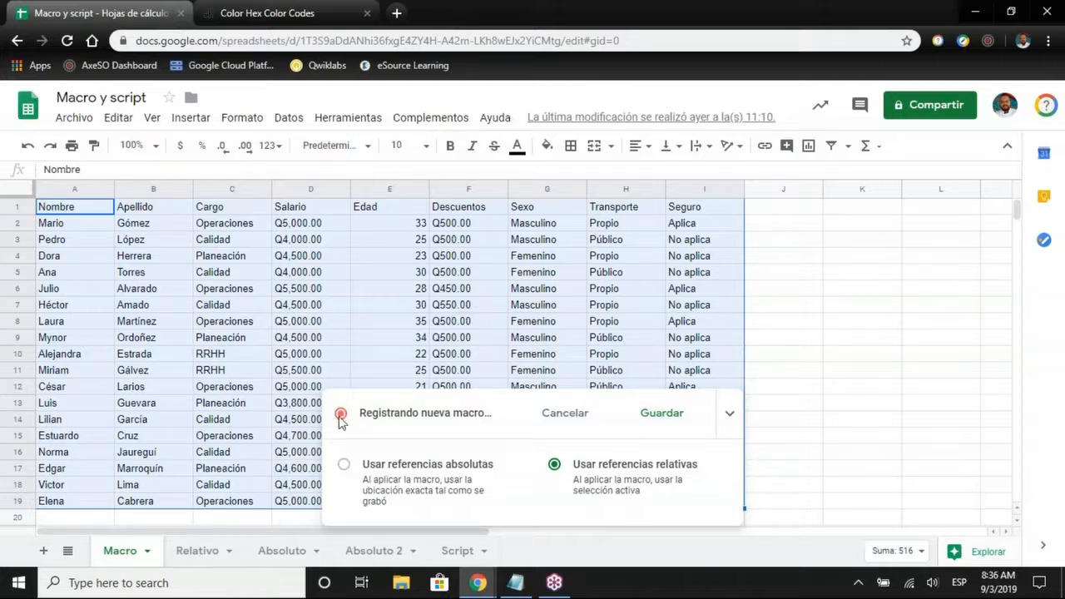
pyautogui.click(229, 126)
pyautogui.moveTo(322, 407)
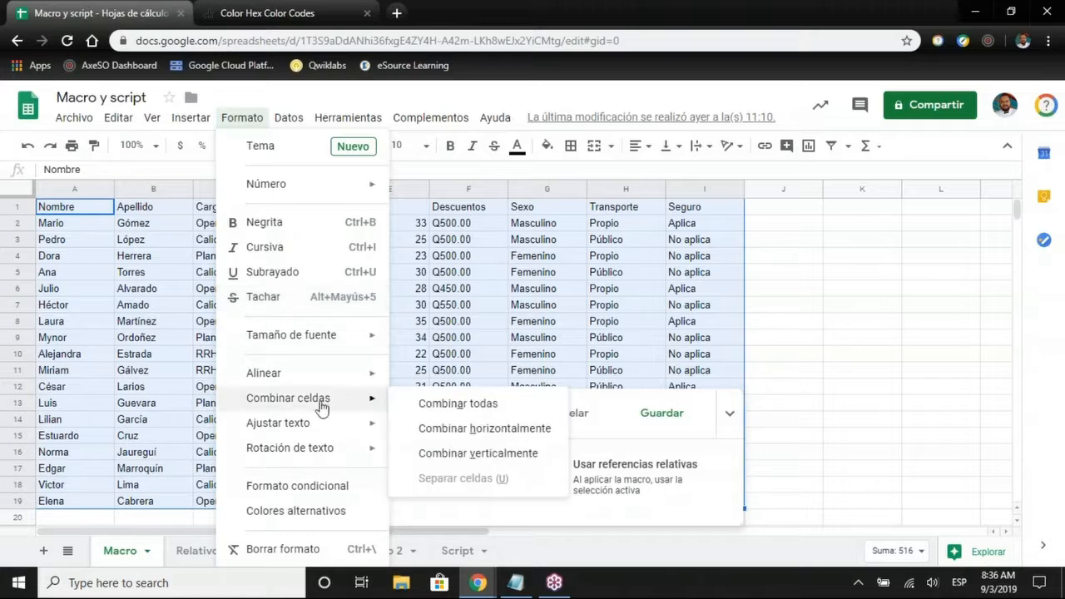
pyautogui.click(296, 511)
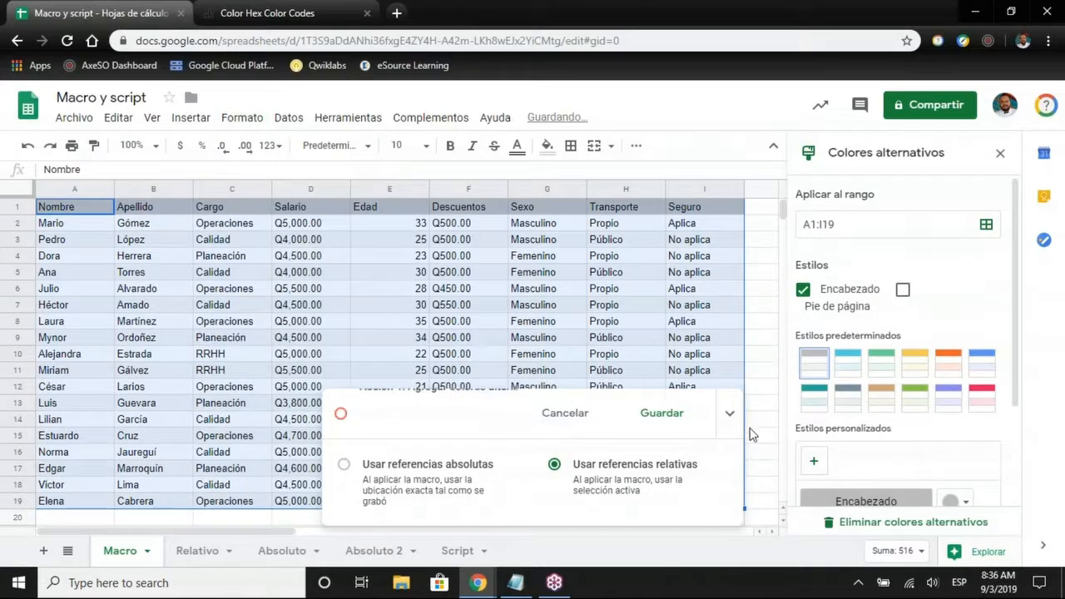
pyautogui.click(984, 371)
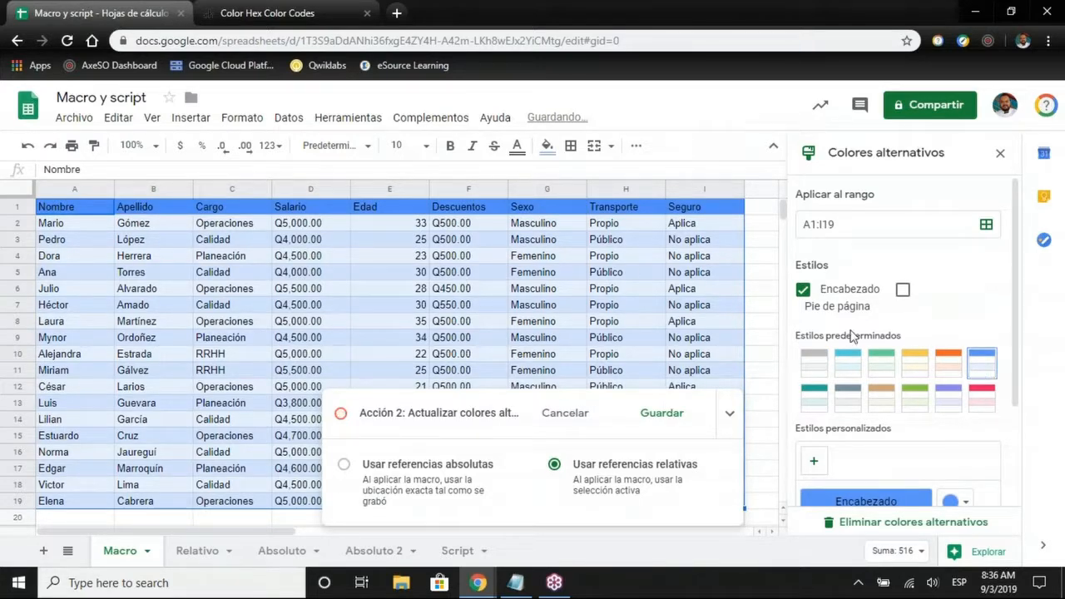
pyautogui.scroll(-2, 908, 337)
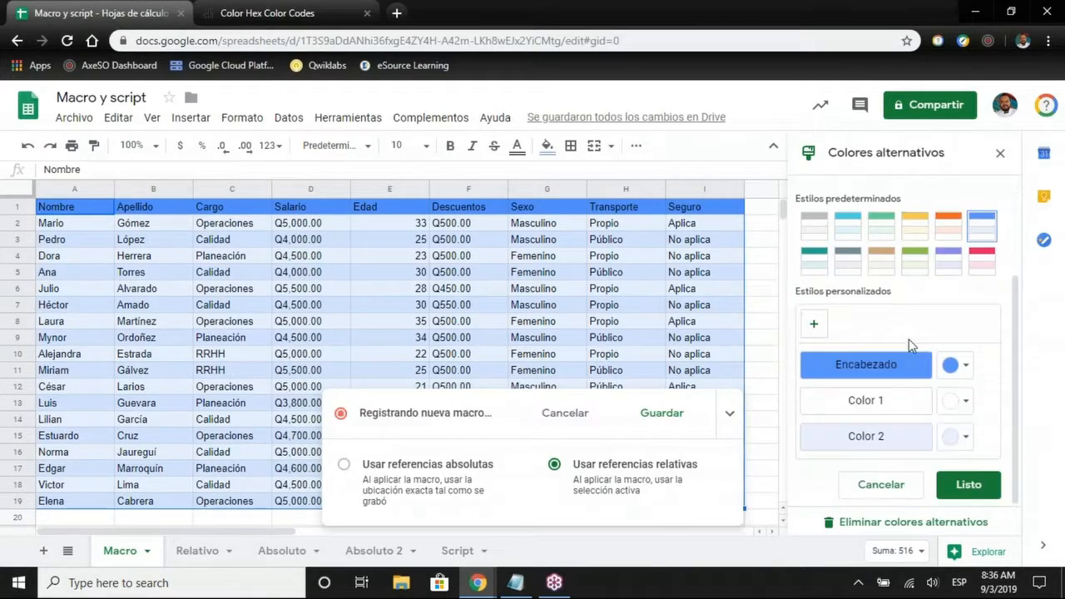
pyautogui.click(969, 493)
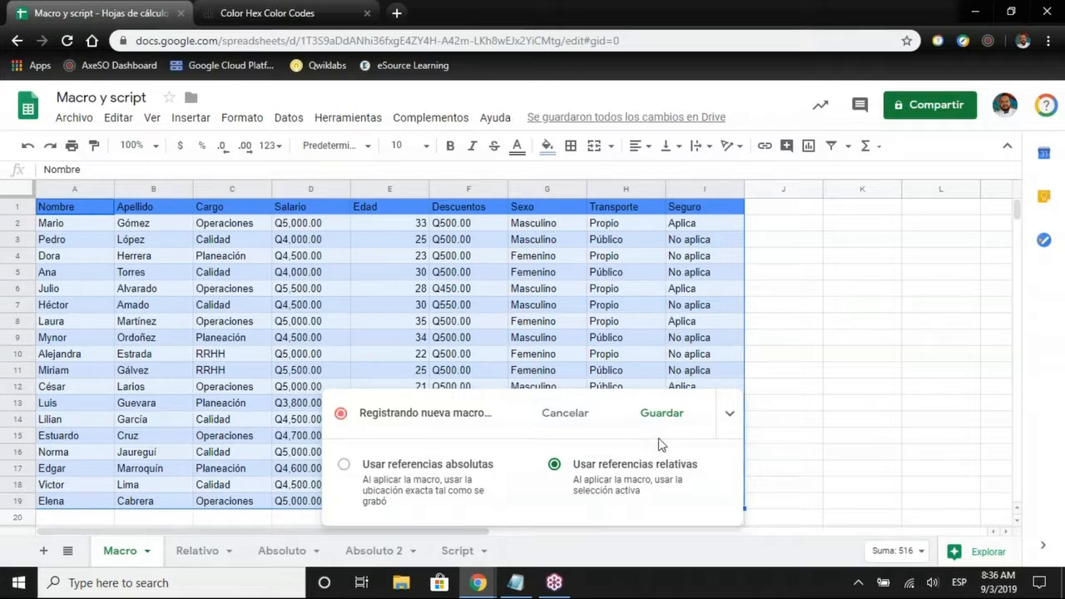
# Save the recorded macro under the name Formato azul, without a shortcut number, and dismiss the notice
pyautogui.click(667, 419)
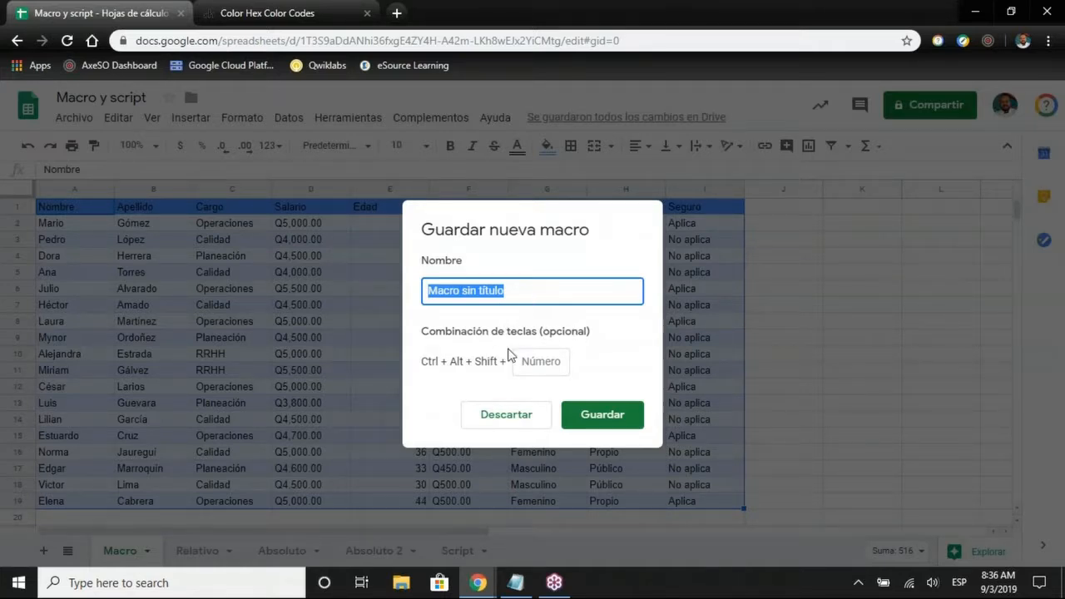
pyautogui.write('Formato azul')
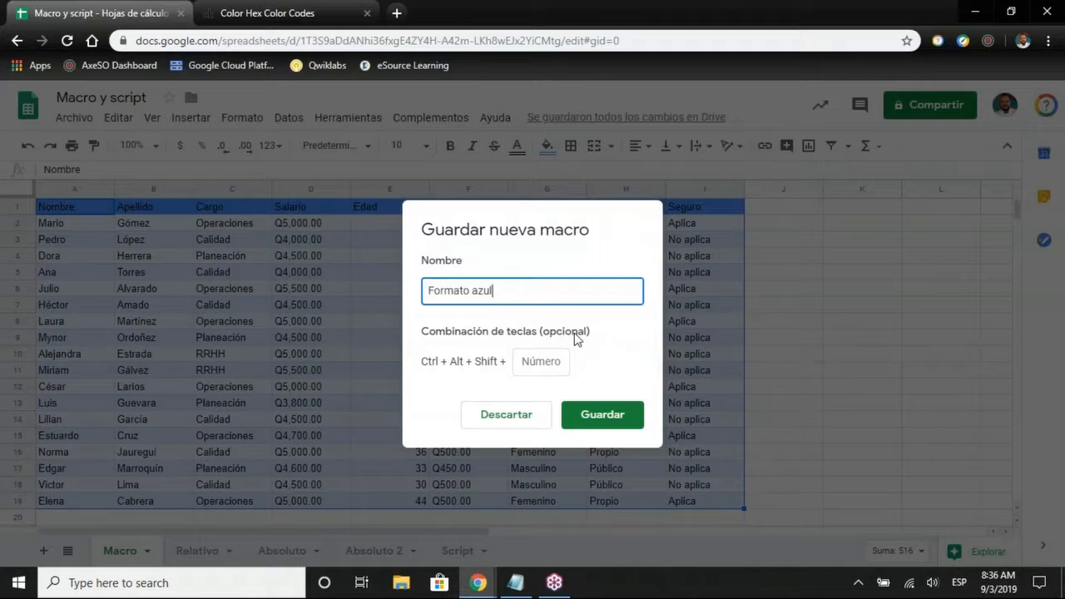
pyautogui.click(613, 425)
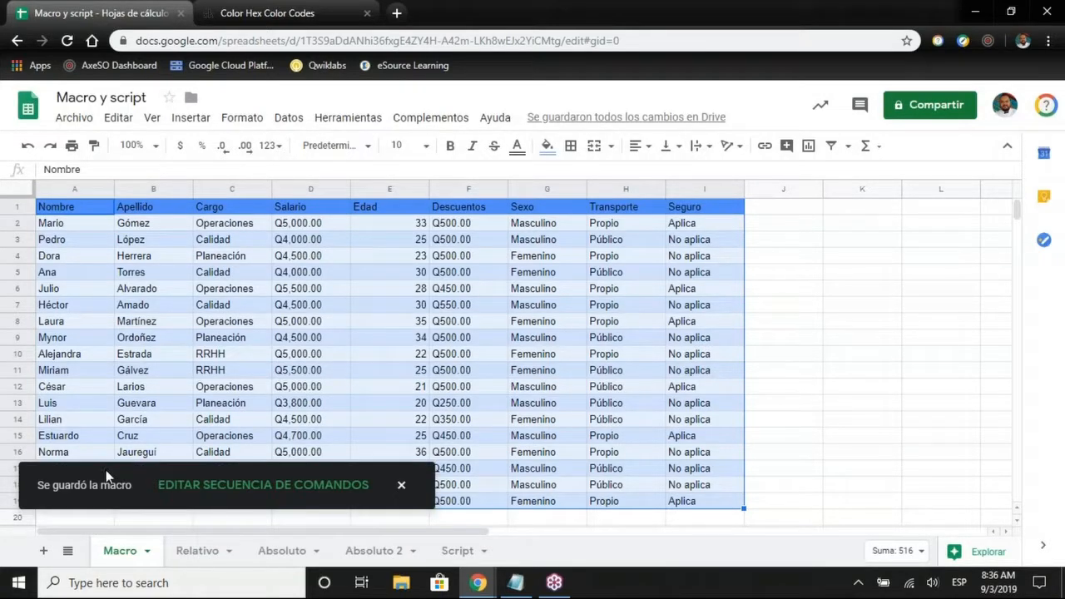
pyautogui.click(401, 486)
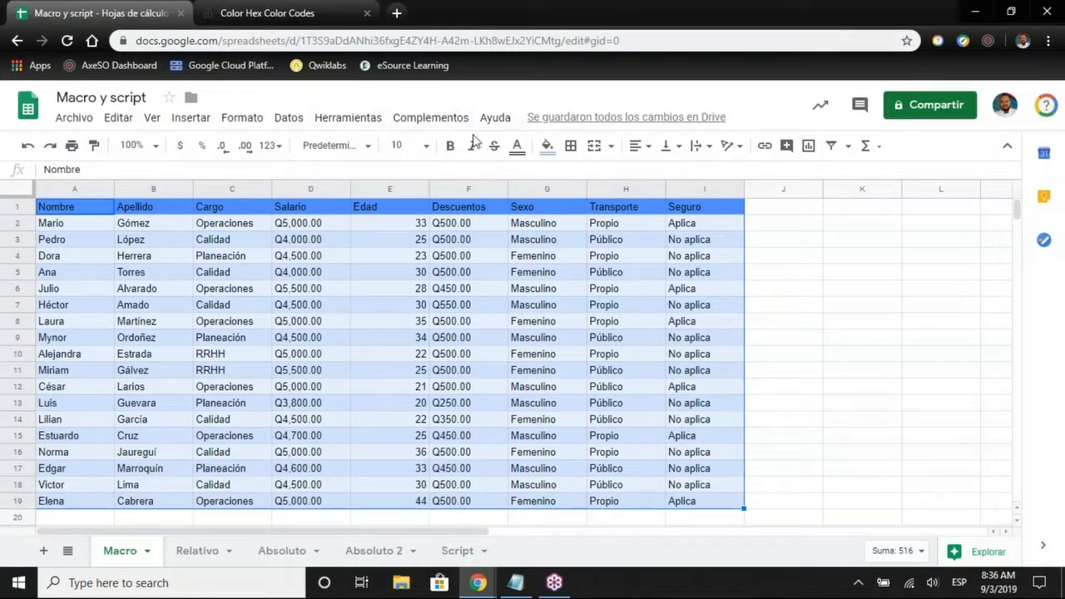
# Check the list of saved macros and review the formatted data range on the Macro sheet
pyautogui.click(354, 121)
pyautogui.moveTo(397, 214)
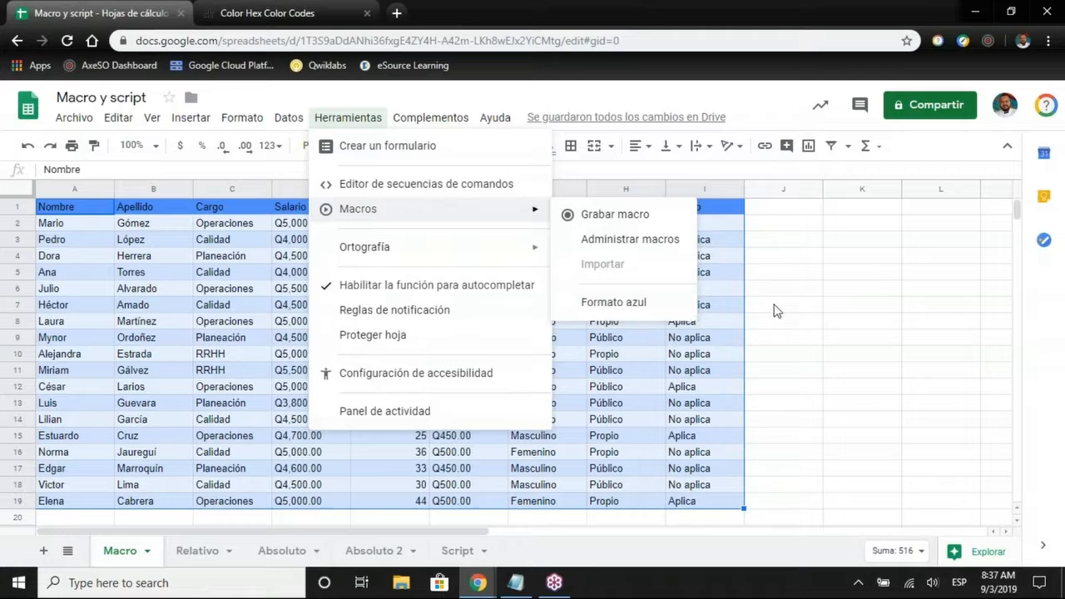
pyautogui.click(822, 313)
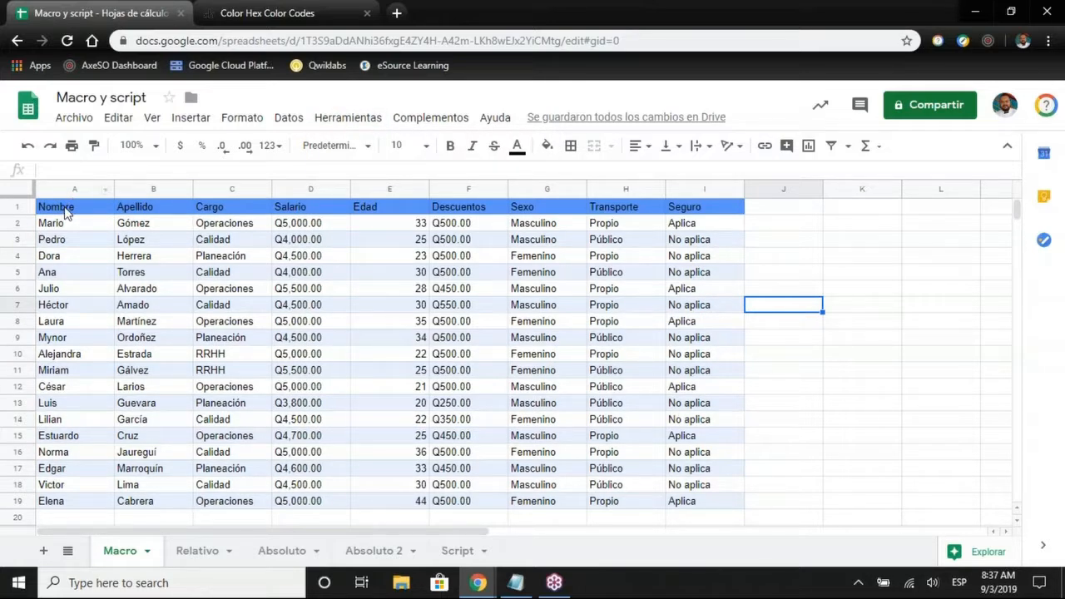
pyautogui.moveTo(66, 213); pyautogui.dragTo(724, 489)
pyautogui.click(783, 436)
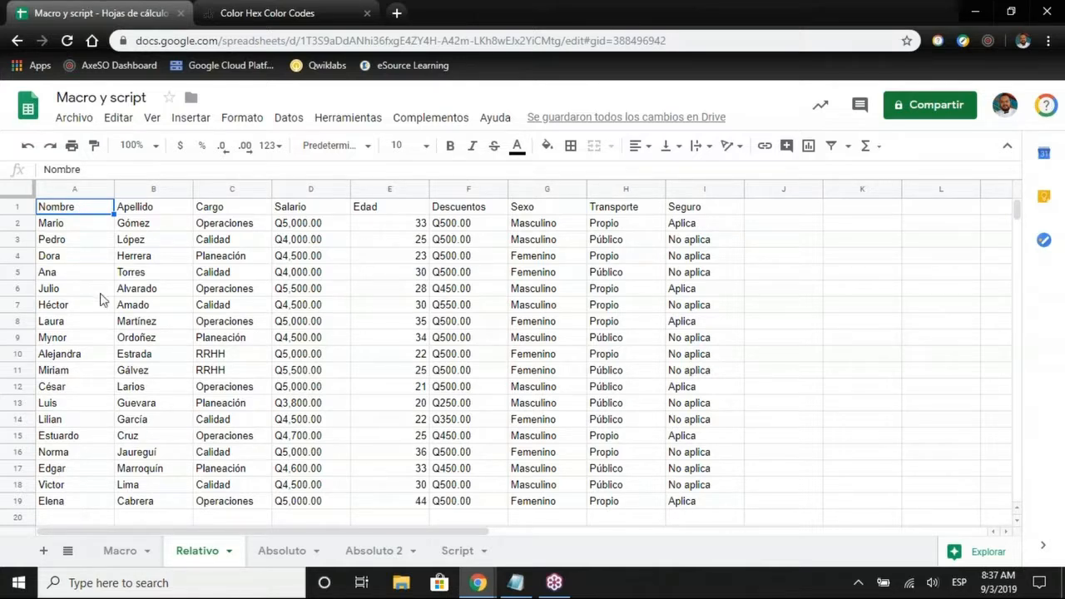
# Run the Formato azul macro on the Relativo sheet with cell C5 as the active cell
pyautogui.moveTo(96, 213); pyautogui.dragTo(690, 499)
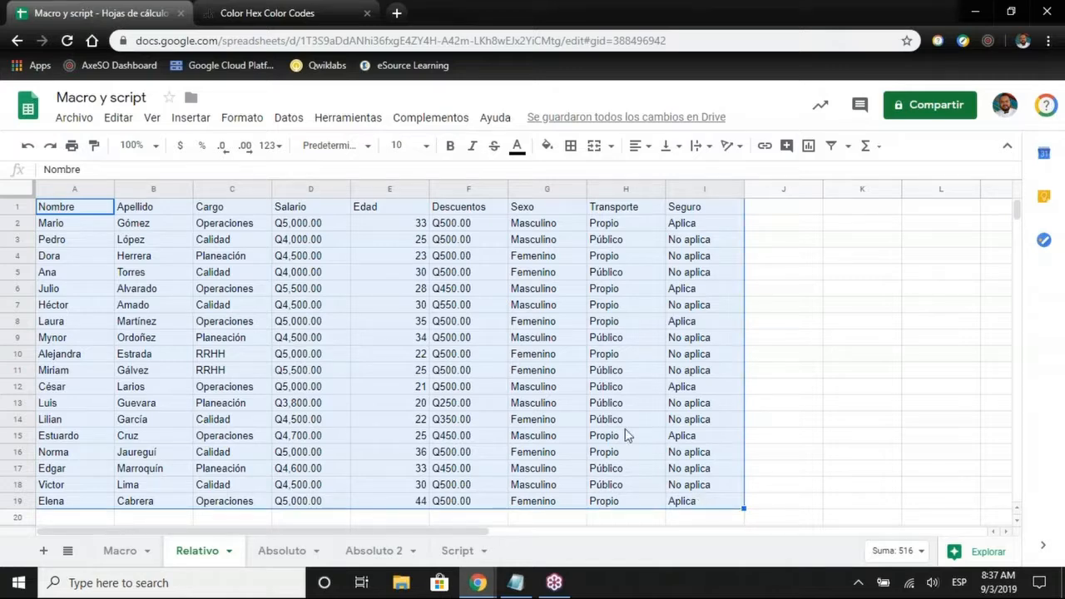
pyautogui.click(533, 358)
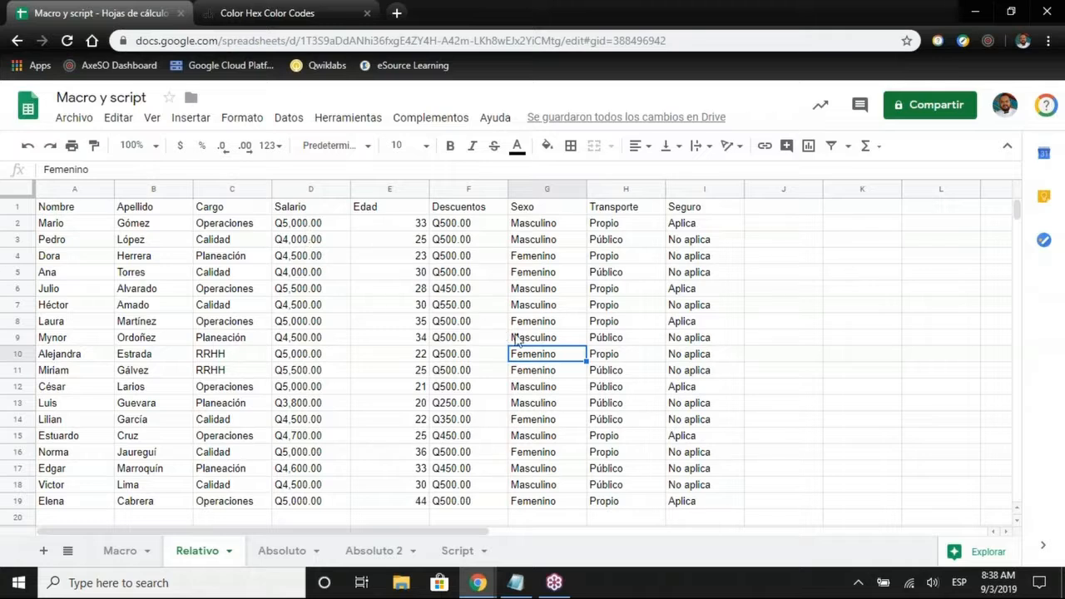
pyautogui.click(230, 277)
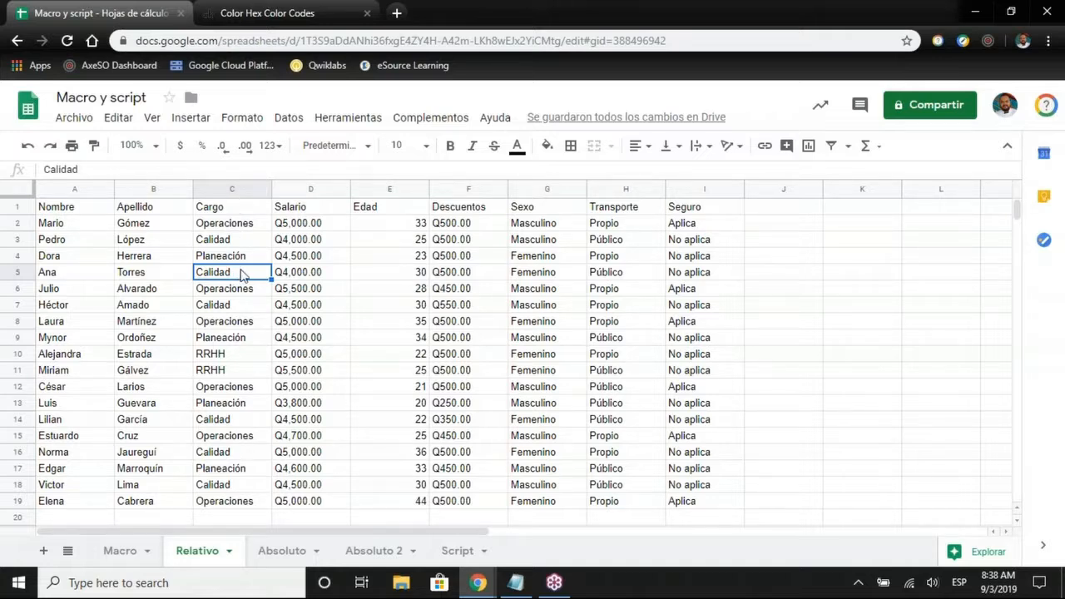
pyautogui.click(359, 126)
pyautogui.moveTo(403, 214)
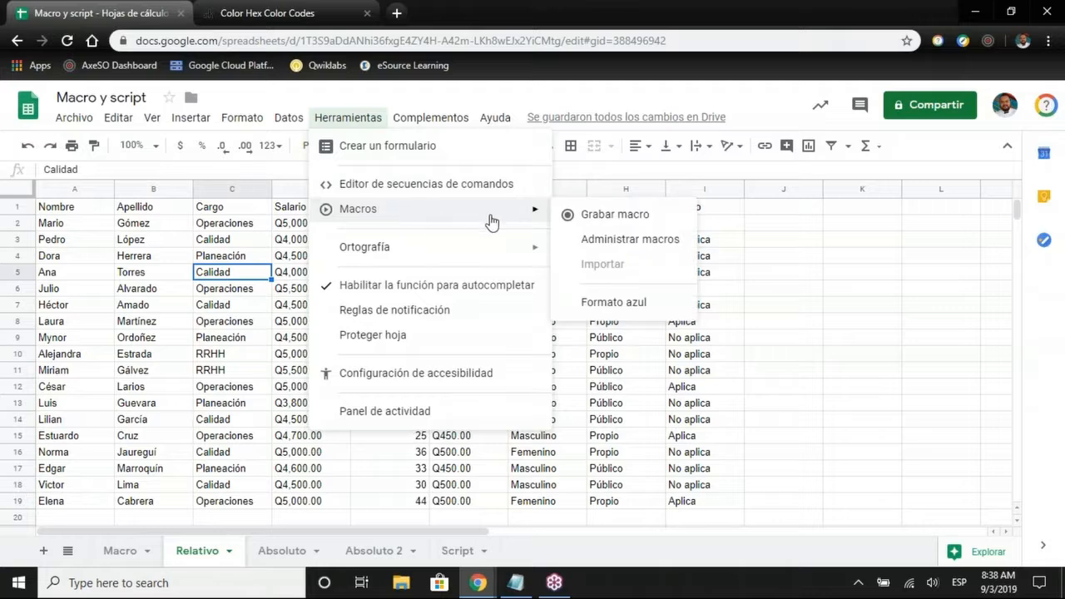
pyautogui.click(616, 303)
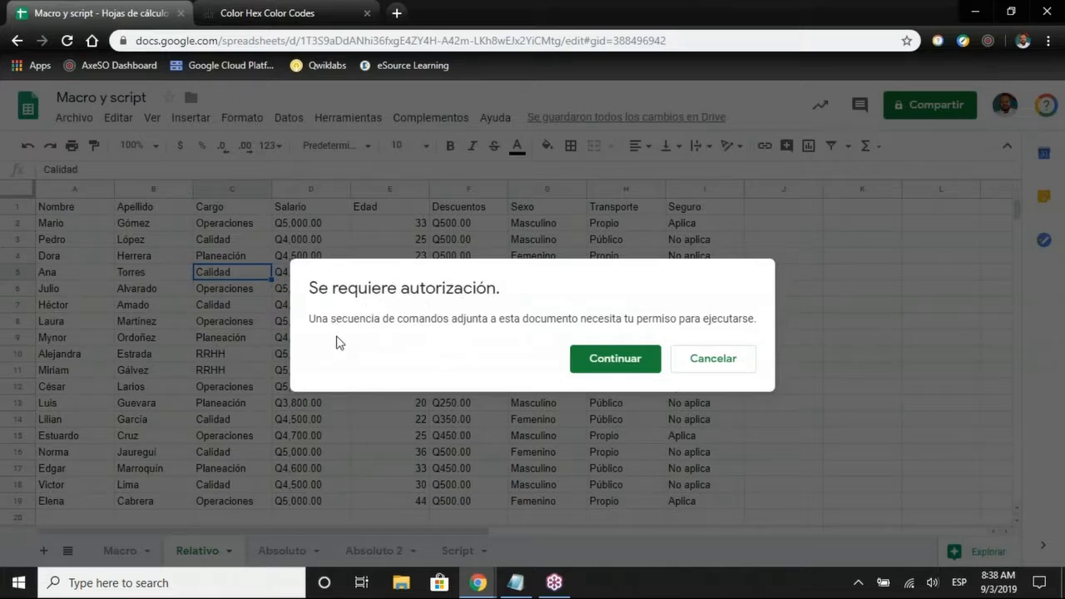
# Authorize the recorded macros script with the existing Google account and allow it to view and manage the spreadsheet
pyautogui.click(614, 365)
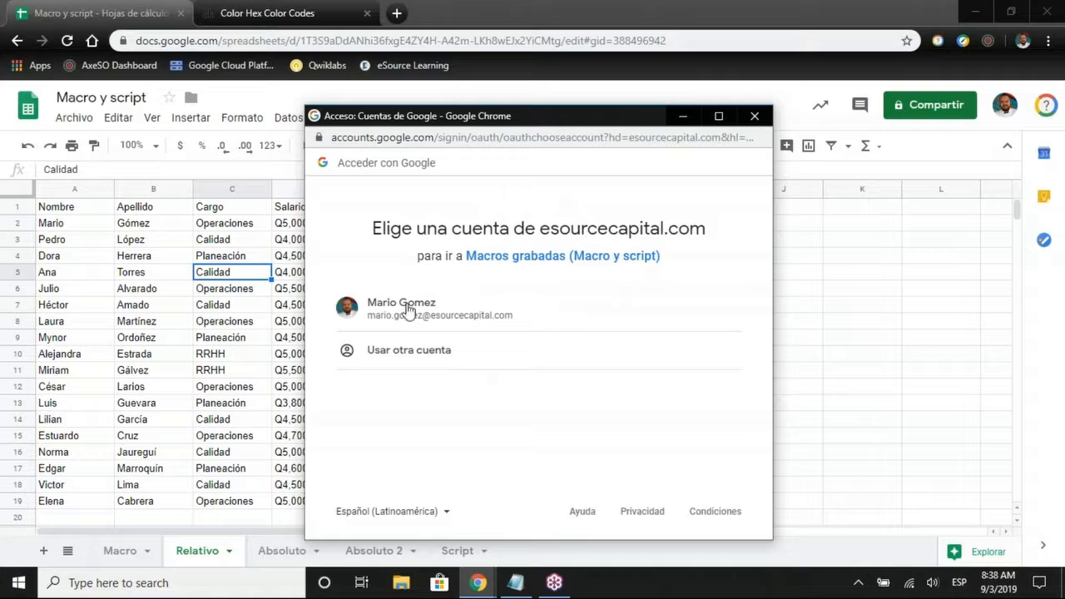
pyautogui.click(408, 315)
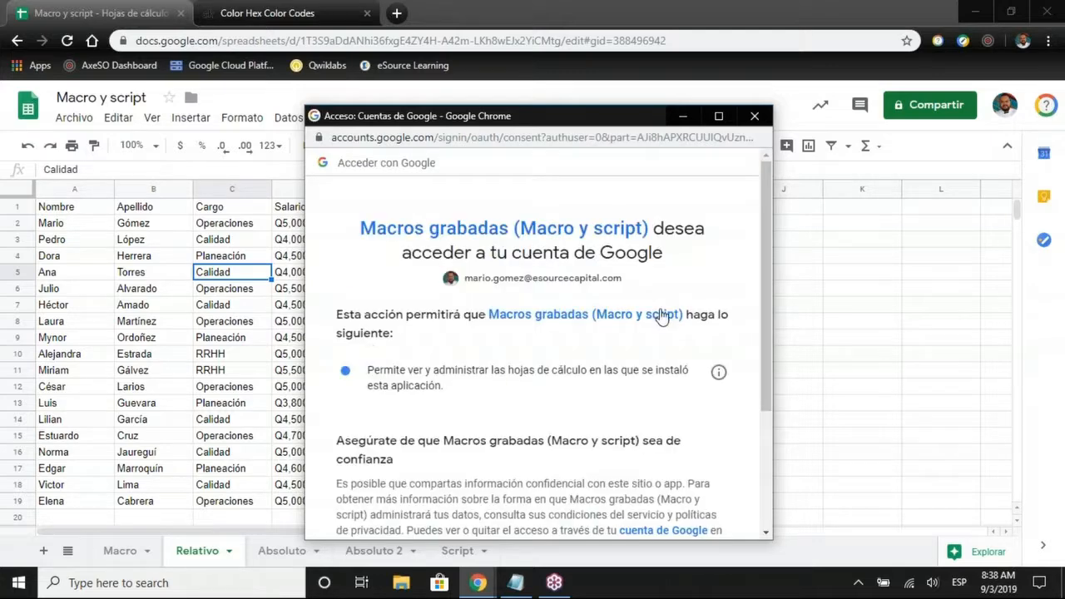
pyautogui.scroll(-2, 662, 316)
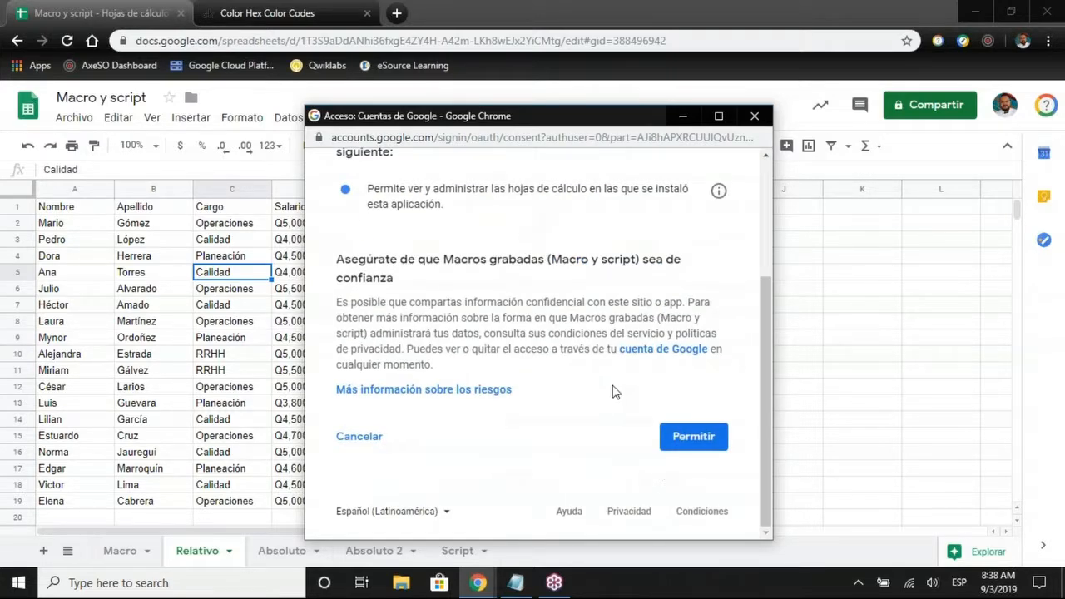
pyautogui.click(693, 436)
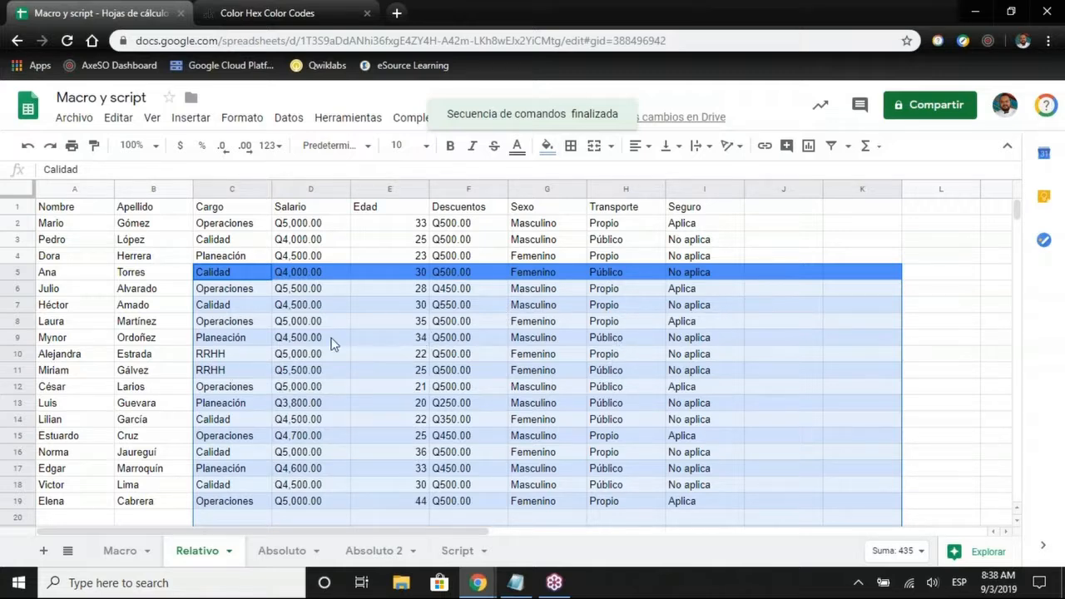
# Examine which cells the macro formatted on the Relativo sheet, comparing its starting cell C5 with A1 and checking the range's lower end
pyautogui.click(416, 335)
pyautogui.click(233, 274)
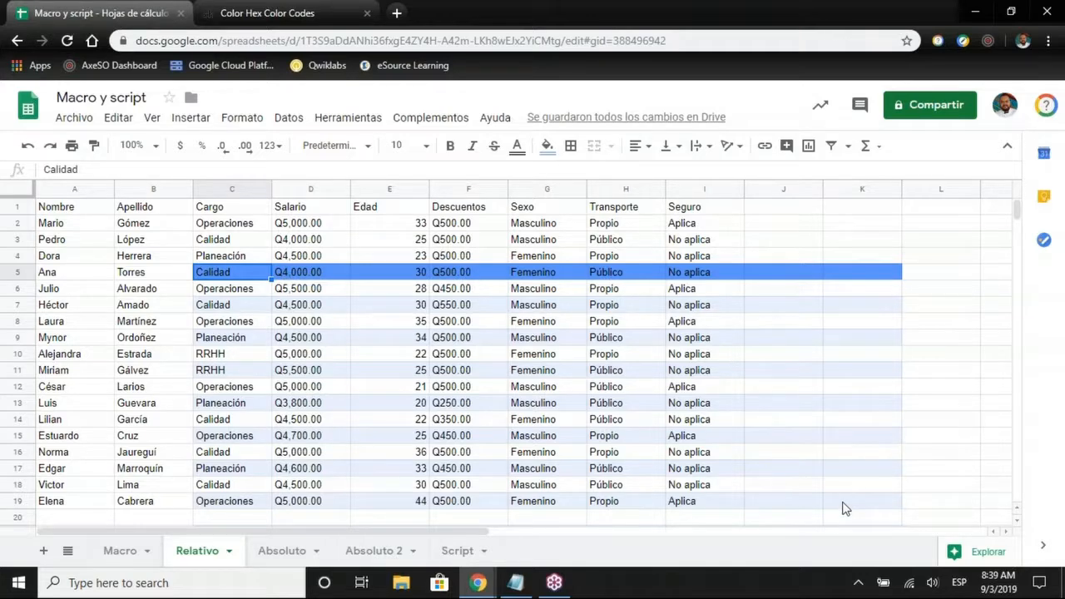
pyautogui.scroll(-3, 689, 391)
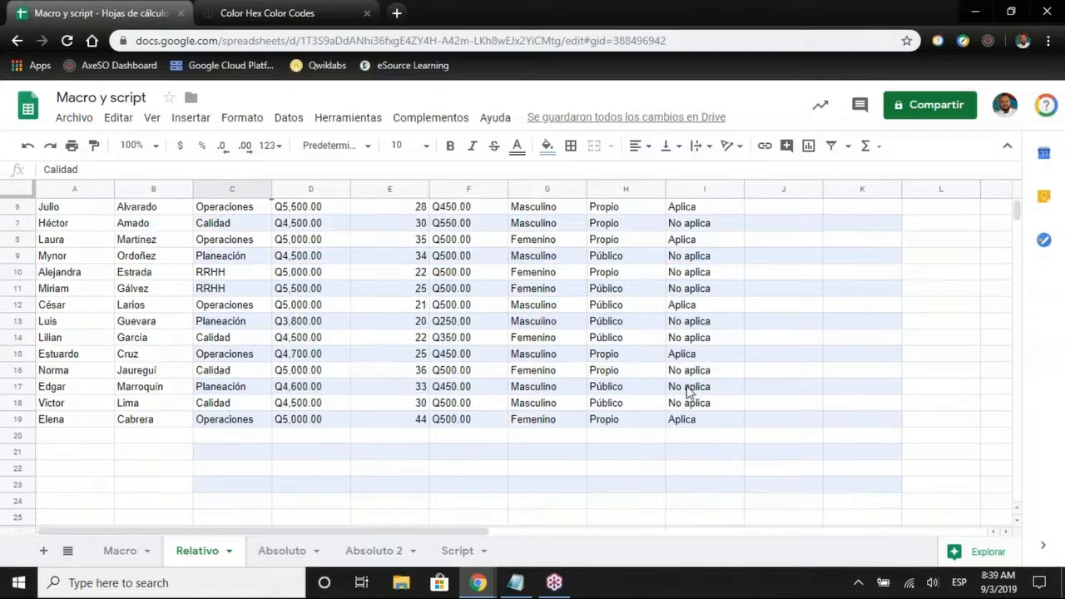
pyautogui.scroll(1, 690, 390)
pyautogui.scroll(2, 691, 389)
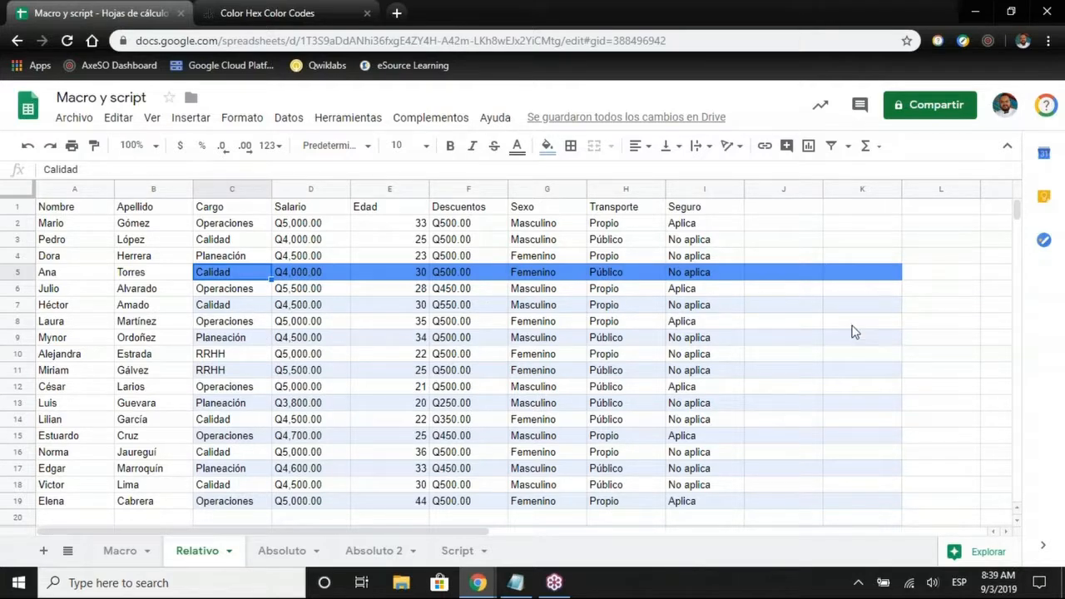
pyautogui.scroll(-2, 851, 333)
pyautogui.scroll(3, 849, 330)
pyautogui.click(79, 209)
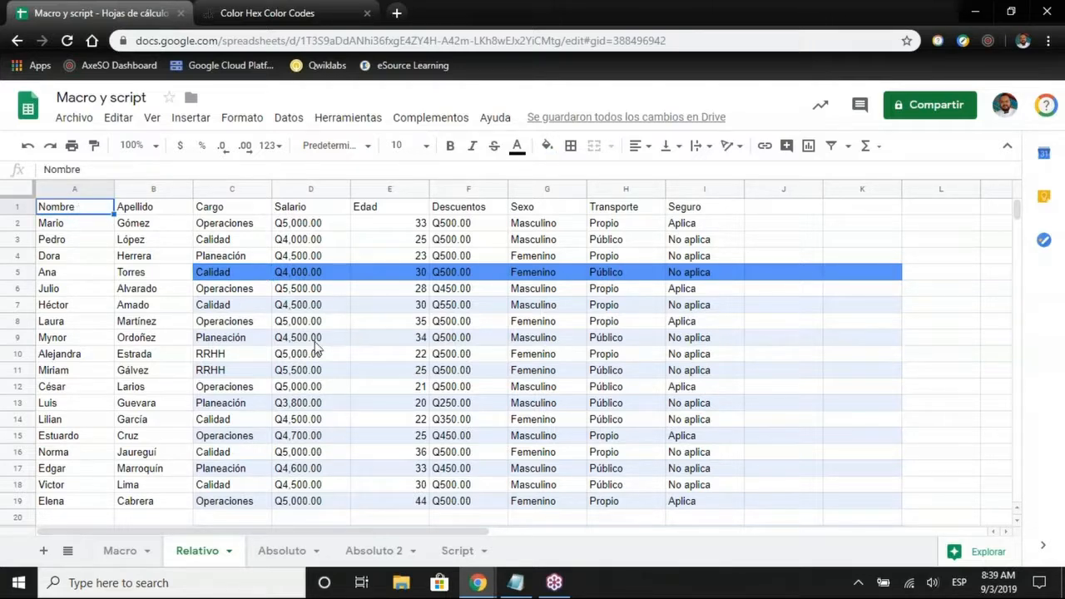
pyautogui.click(239, 274)
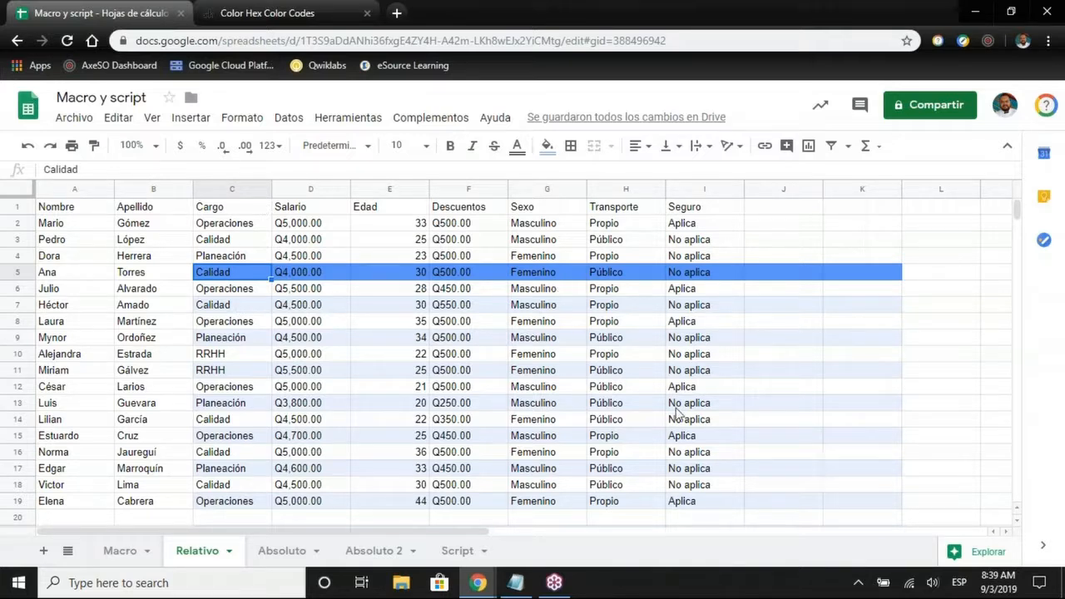
pyautogui.click(247, 260)
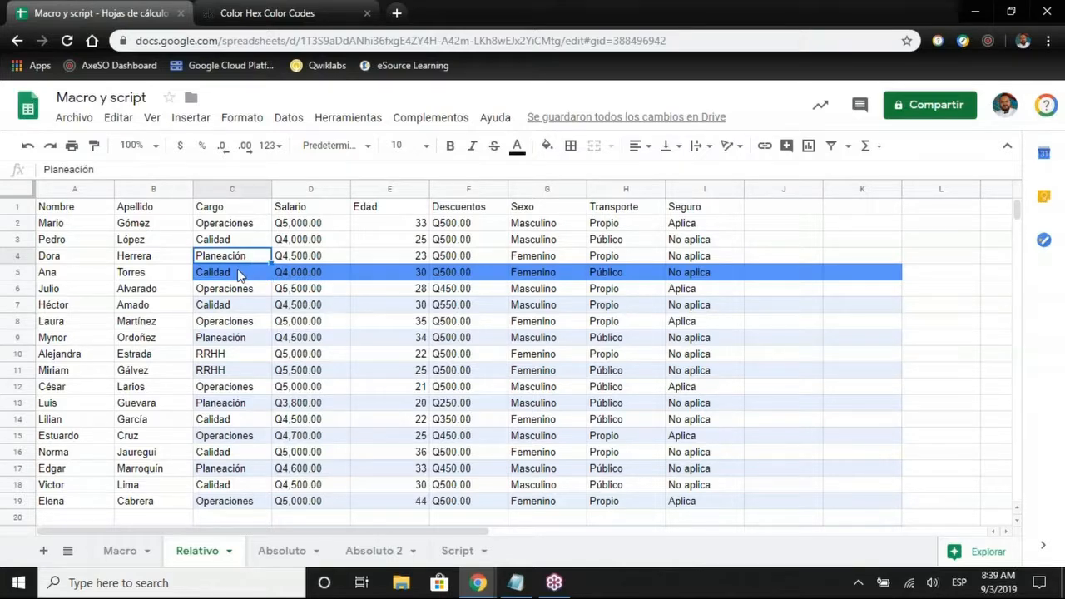
pyautogui.click(239, 275)
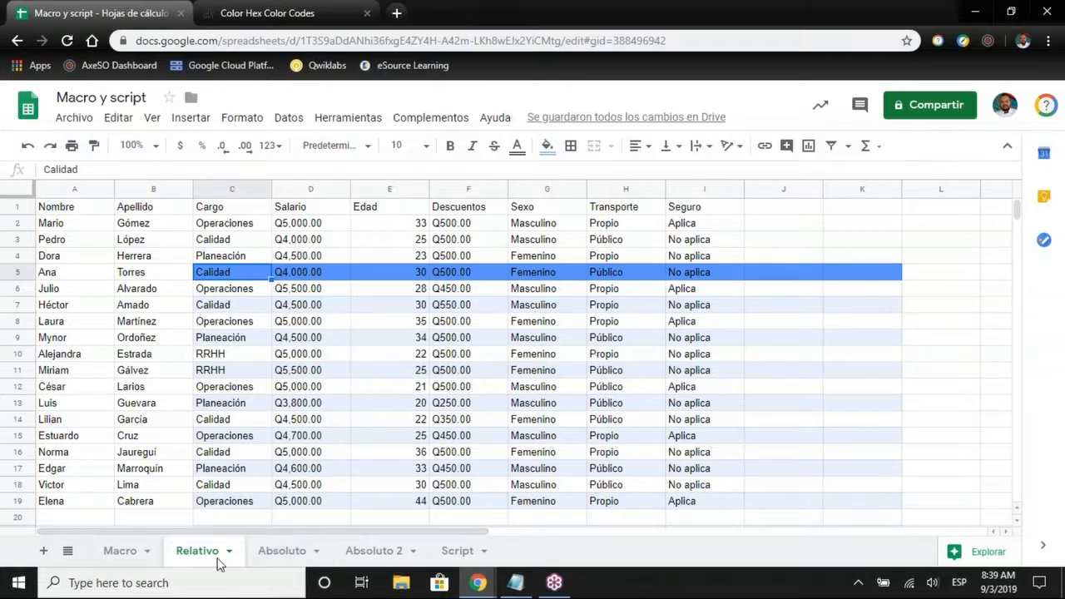
# Start recording a new macro on the Absoluto sheet using absolute references
pyautogui.click(278, 553)
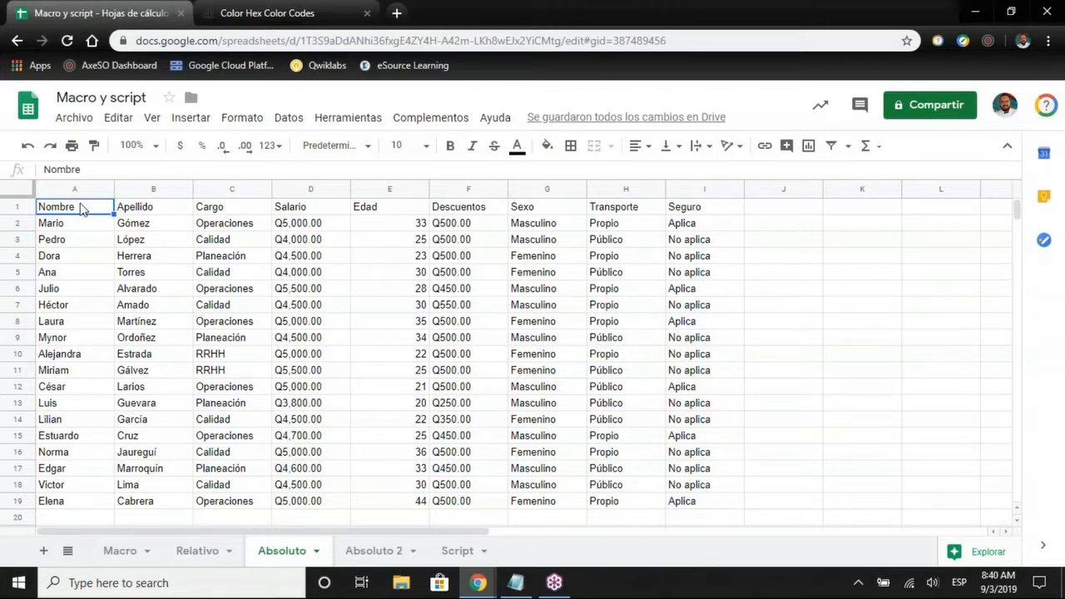
pyautogui.click(342, 121)
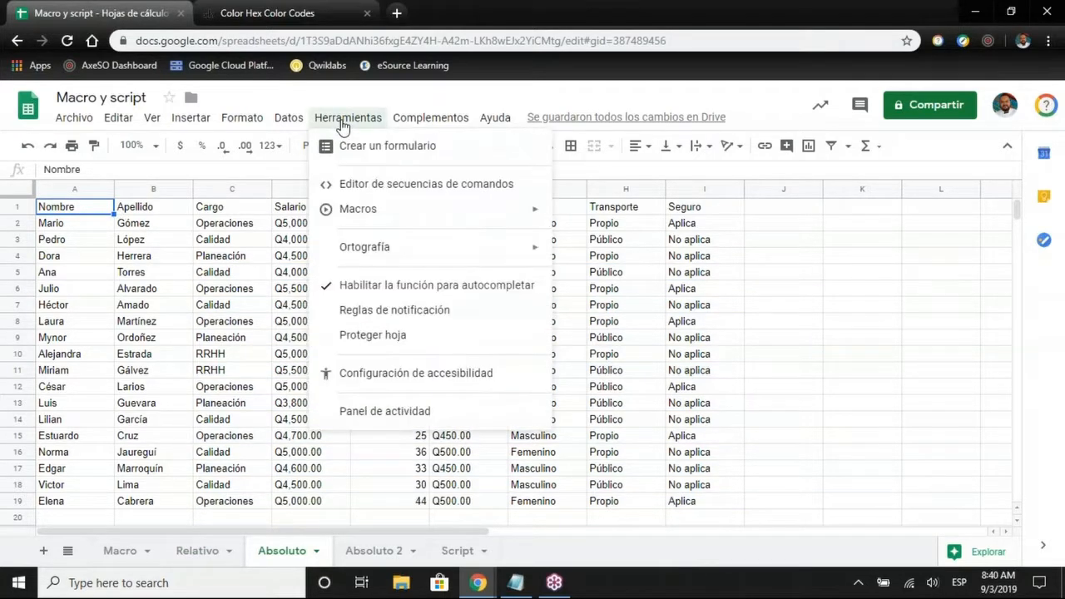
pyautogui.moveTo(451, 214)
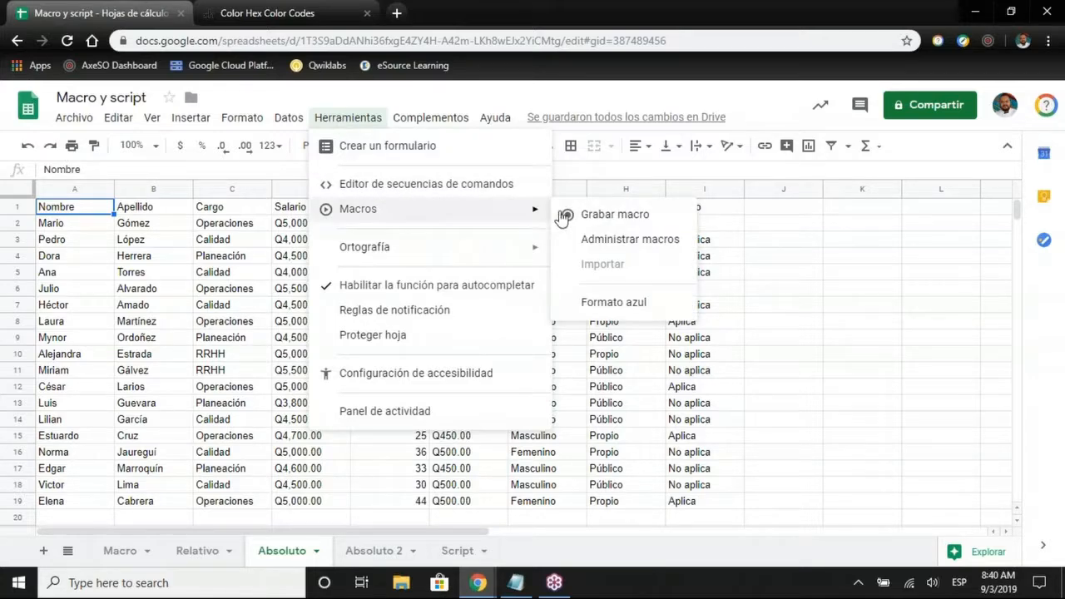
pyautogui.click(600, 218)
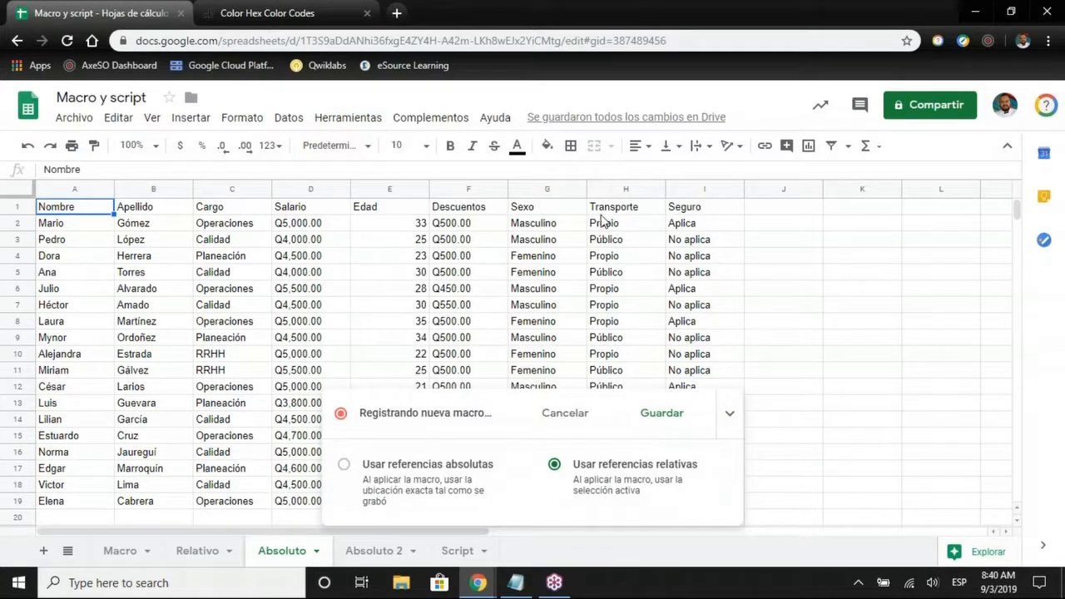
pyautogui.click(344, 467)
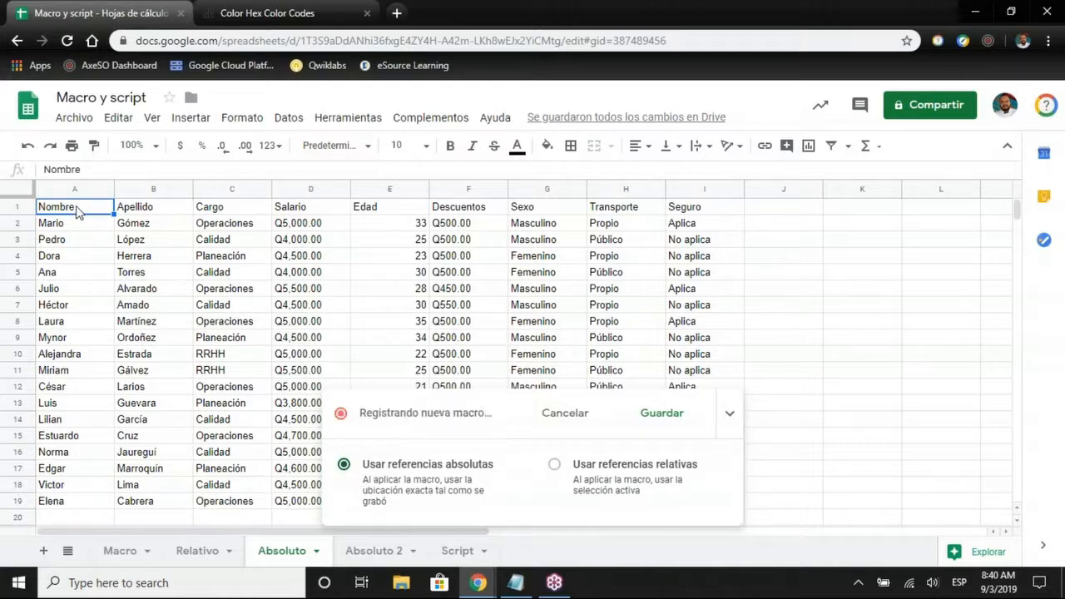
# Apply alternating colors with the default orange style to the data range A1:I19 on the Absoluto sheet
pyautogui.moveTo(80, 210); pyautogui.dragTo(696, 502)
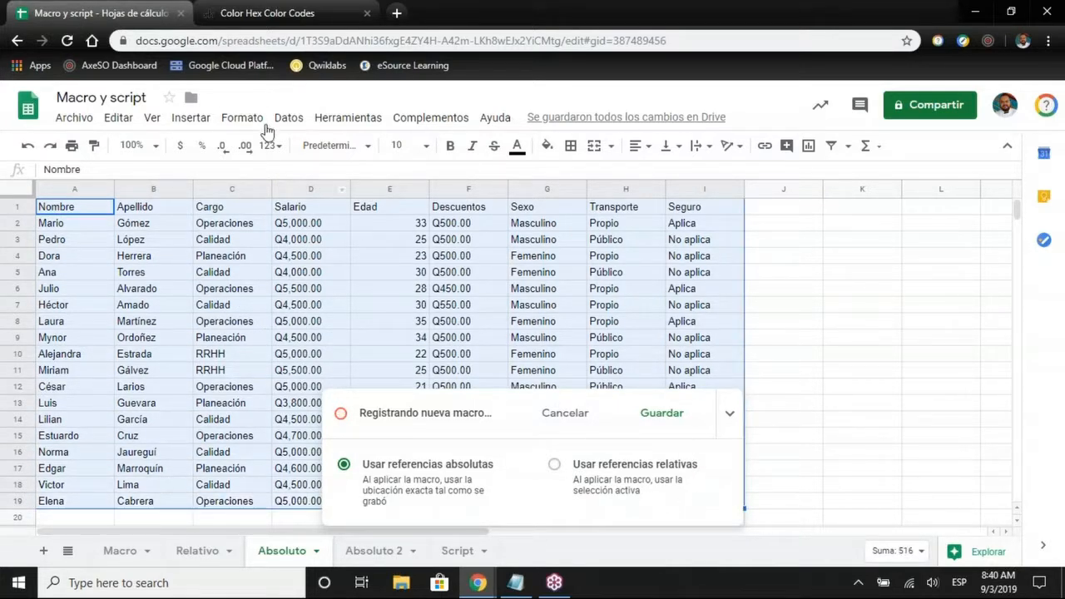
pyautogui.click(232, 124)
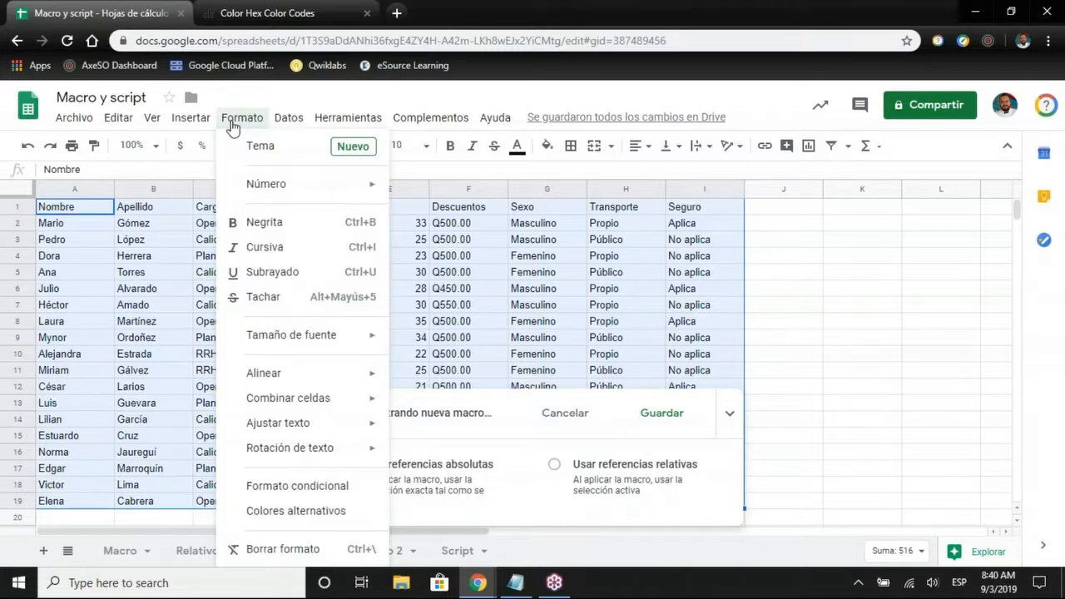
pyautogui.moveTo(297, 386)
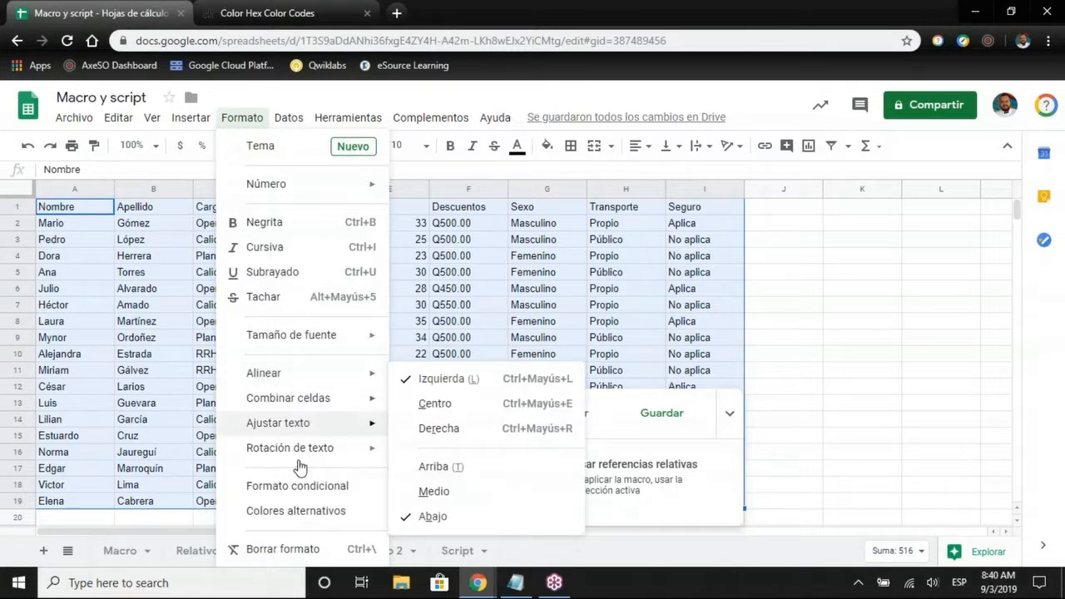
pyautogui.click(317, 523)
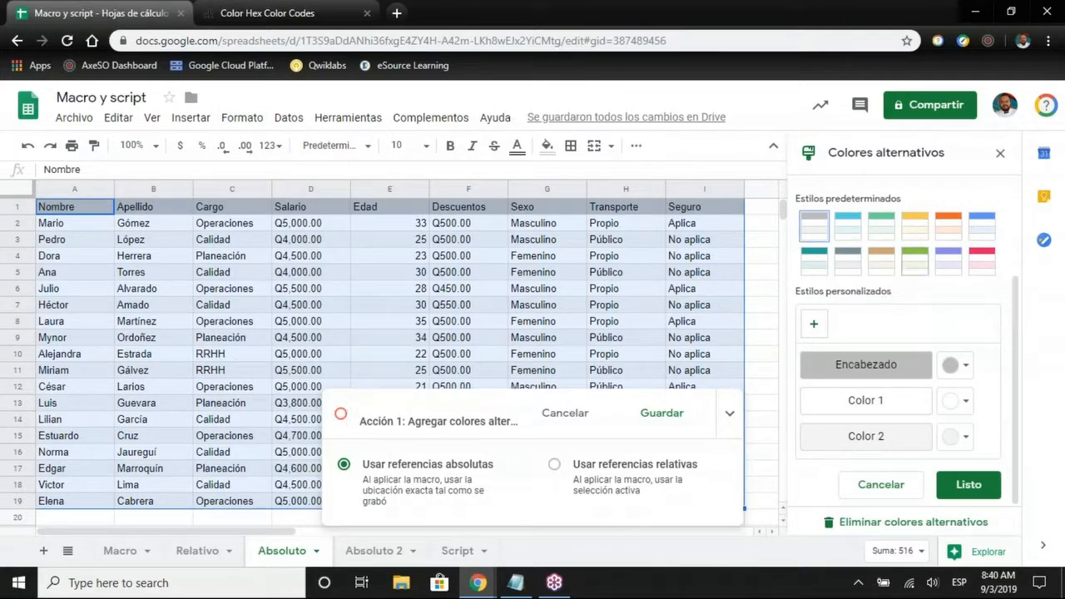
pyautogui.click(950, 227)
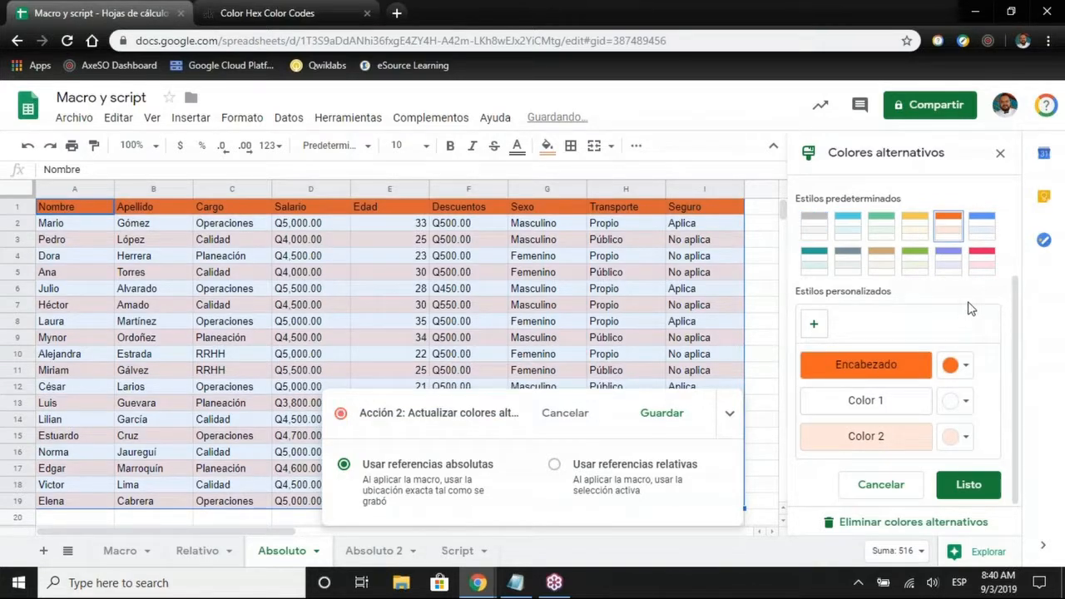
pyautogui.click(971, 488)
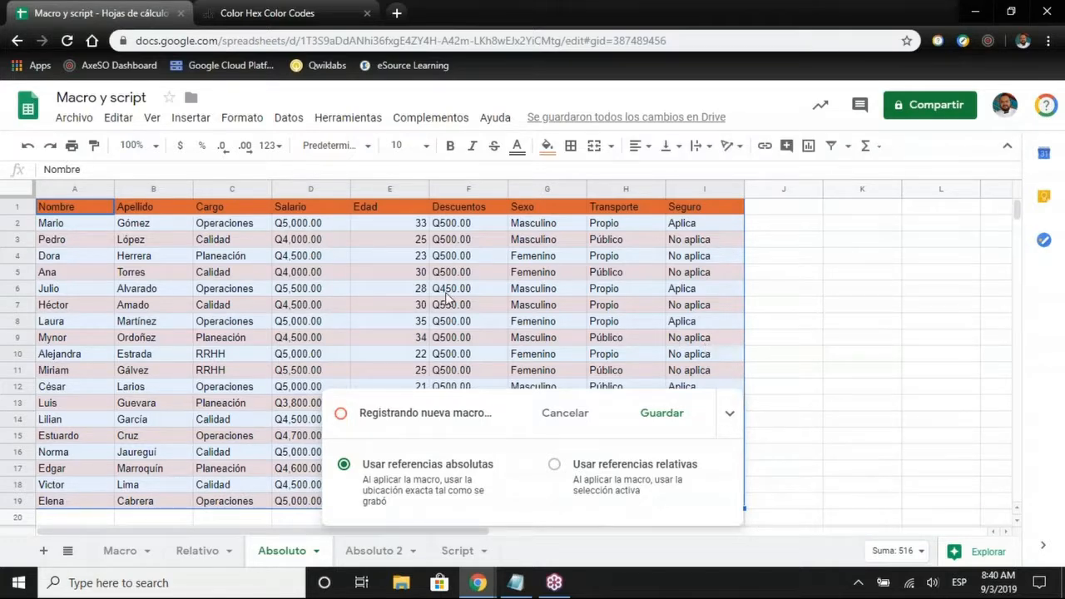
# Save the recorded macro as Formato naranja and review the formatted table on the Absoluto sheet
pyautogui.click(670, 416)
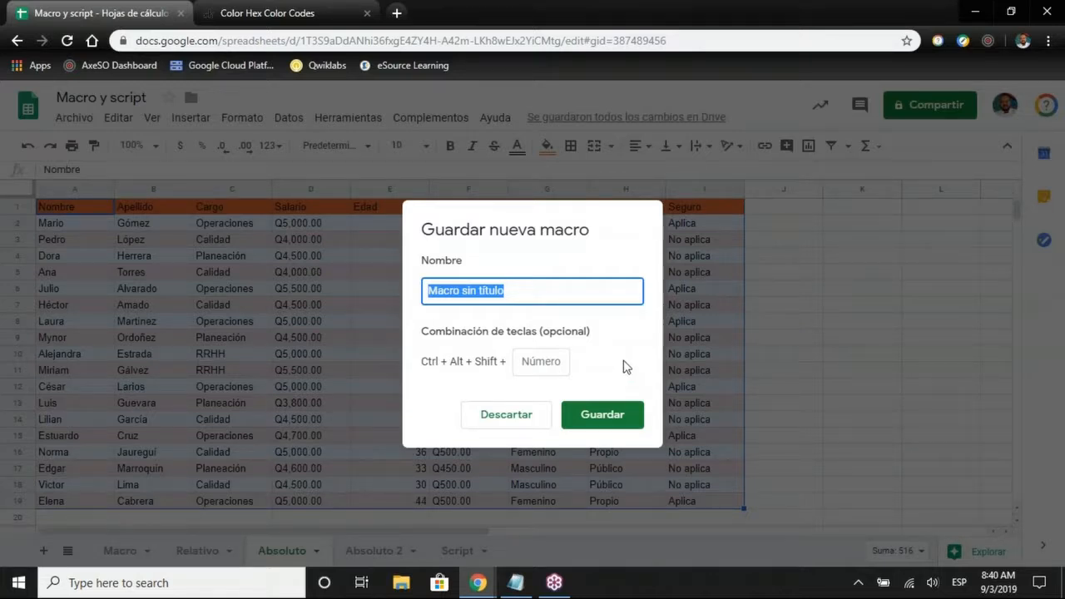
pyautogui.write('Formato naranja')
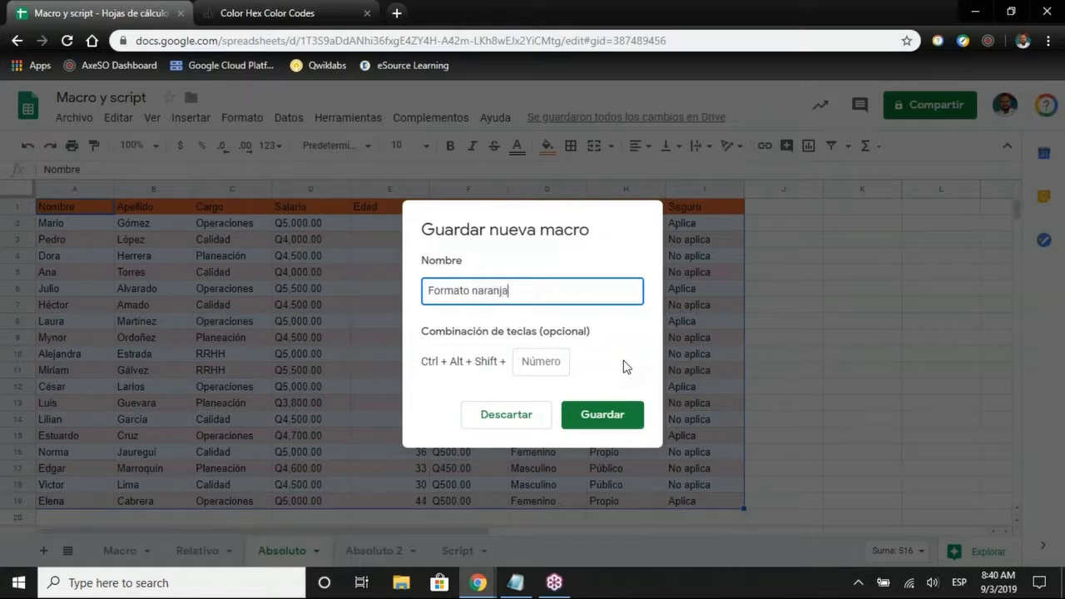
pyautogui.click(616, 418)
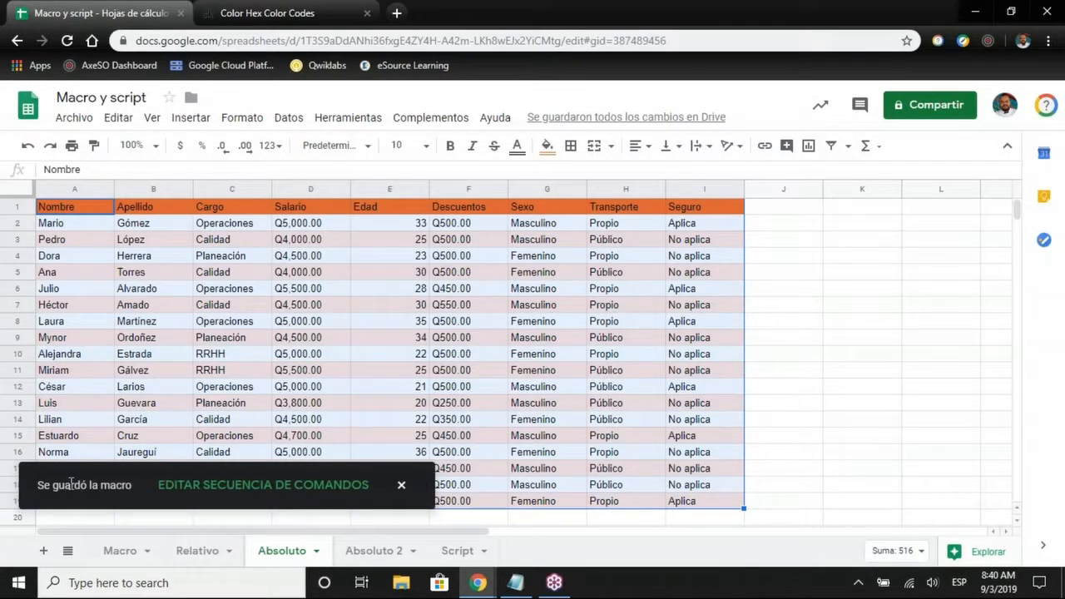
pyautogui.click(401, 486)
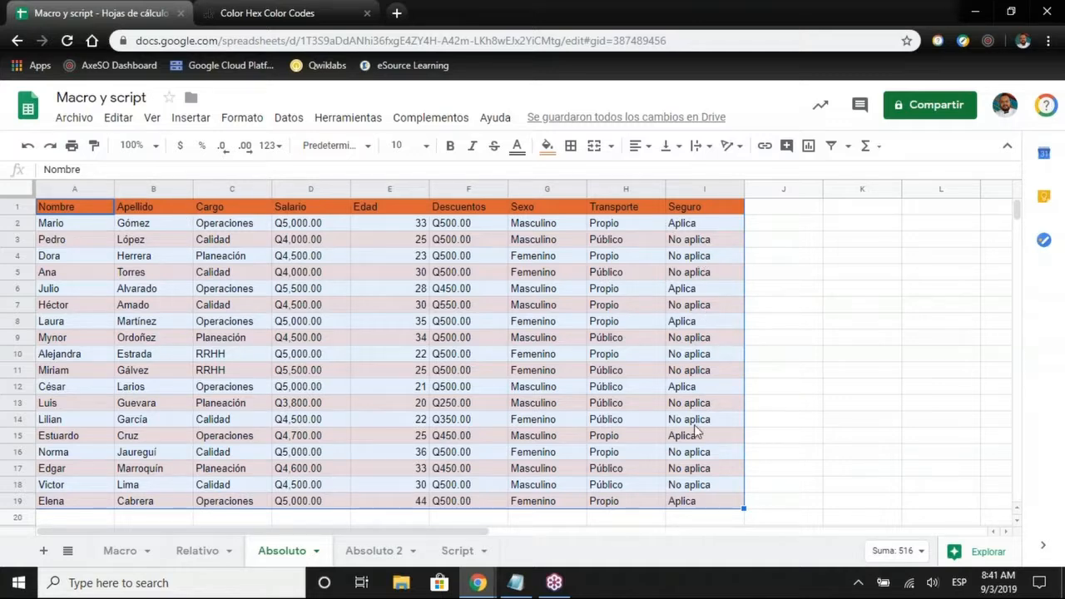
pyautogui.click(113, 258)
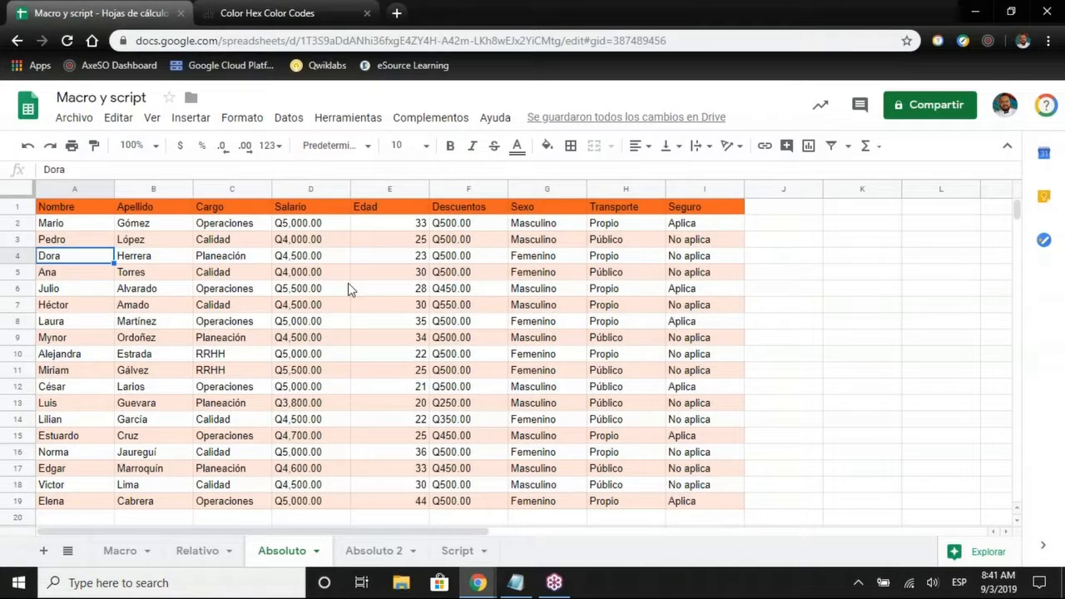
pyautogui.click(211, 276)
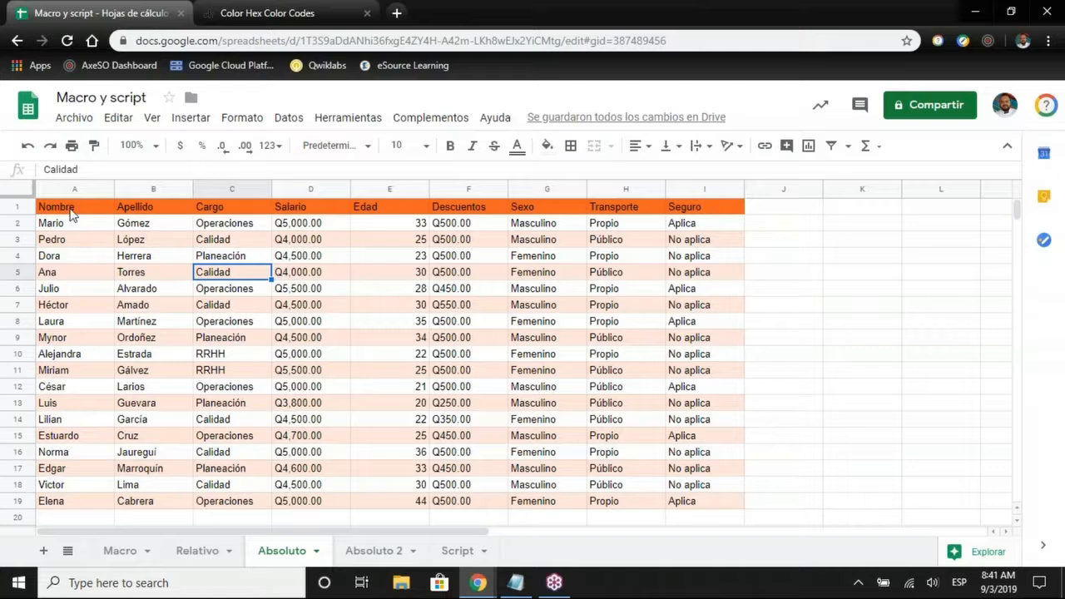
pyautogui.click(72, 209)
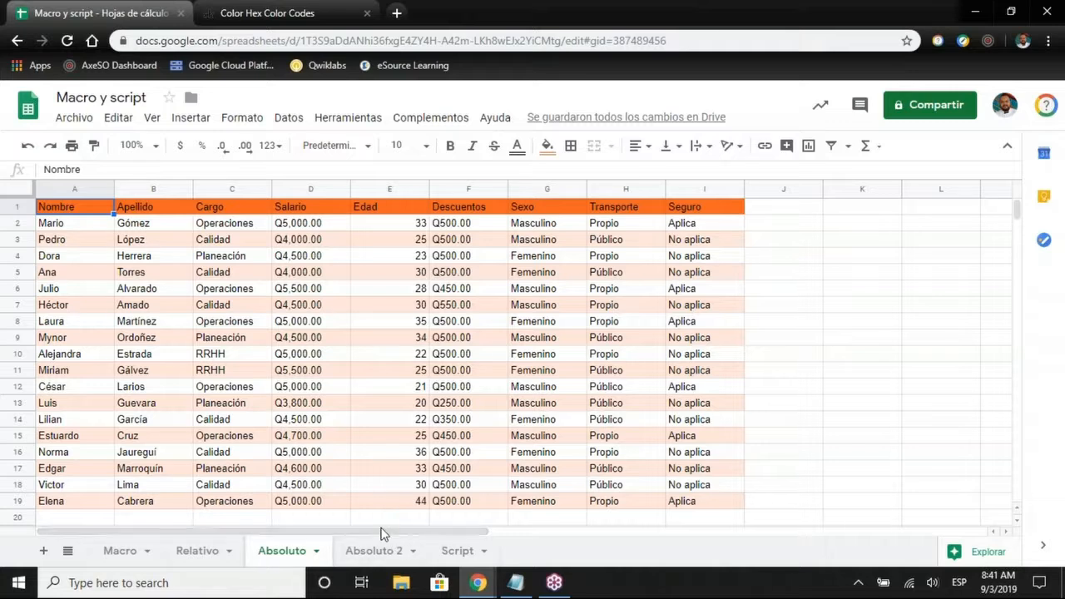
# Run the Formato naranja macro on the Absoluto 2 sheet with cell I6 as the active cell
pyautogui.click(373, 552)
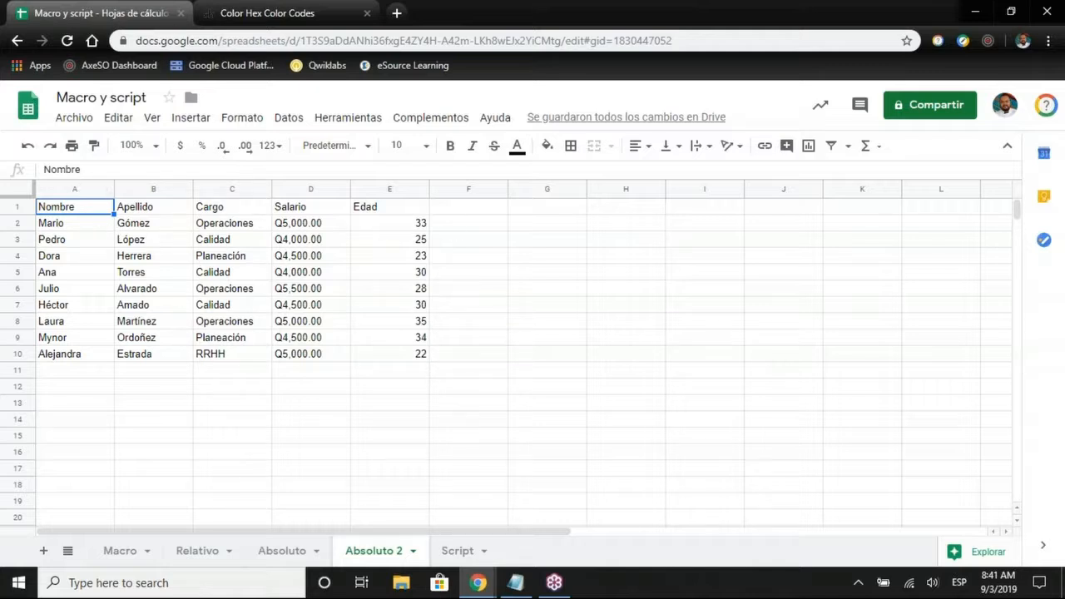
pyautogui.click(682, 292)
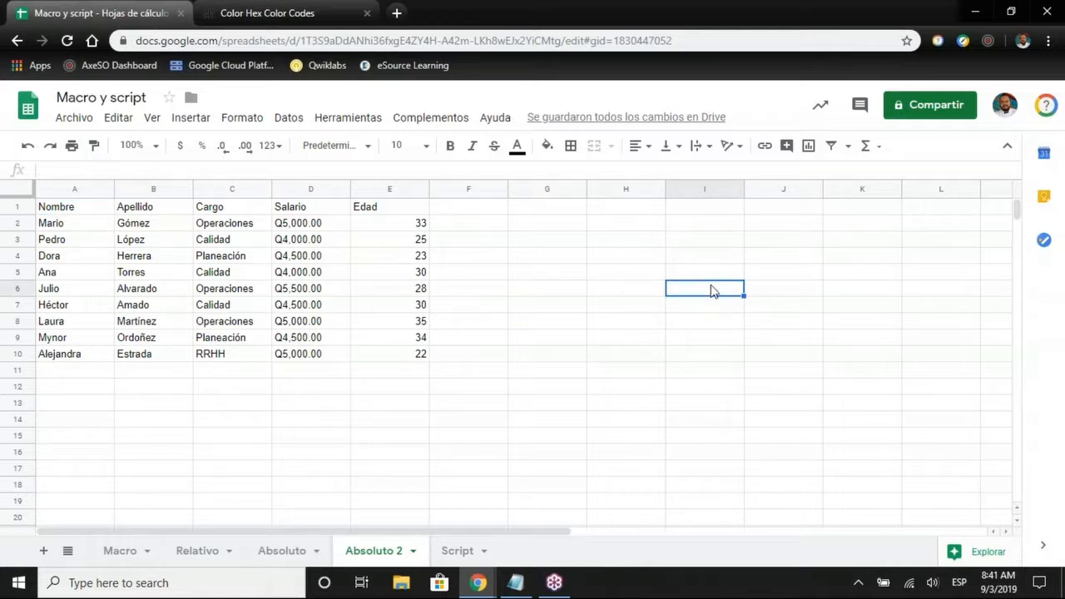
pyautogui.click(354, 121)
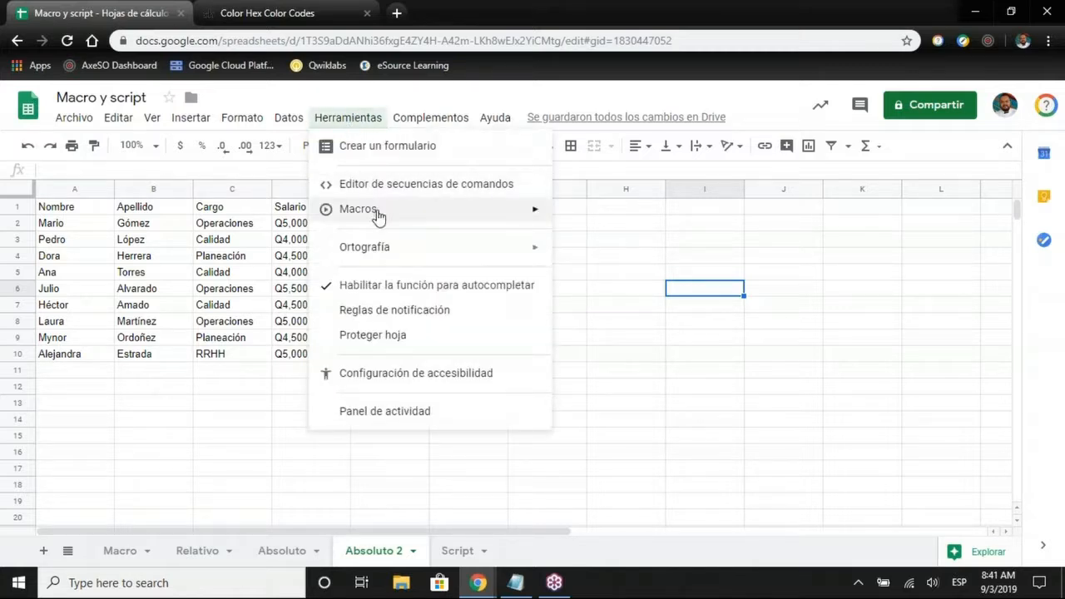
pyautogui.moveTo(475, 226)
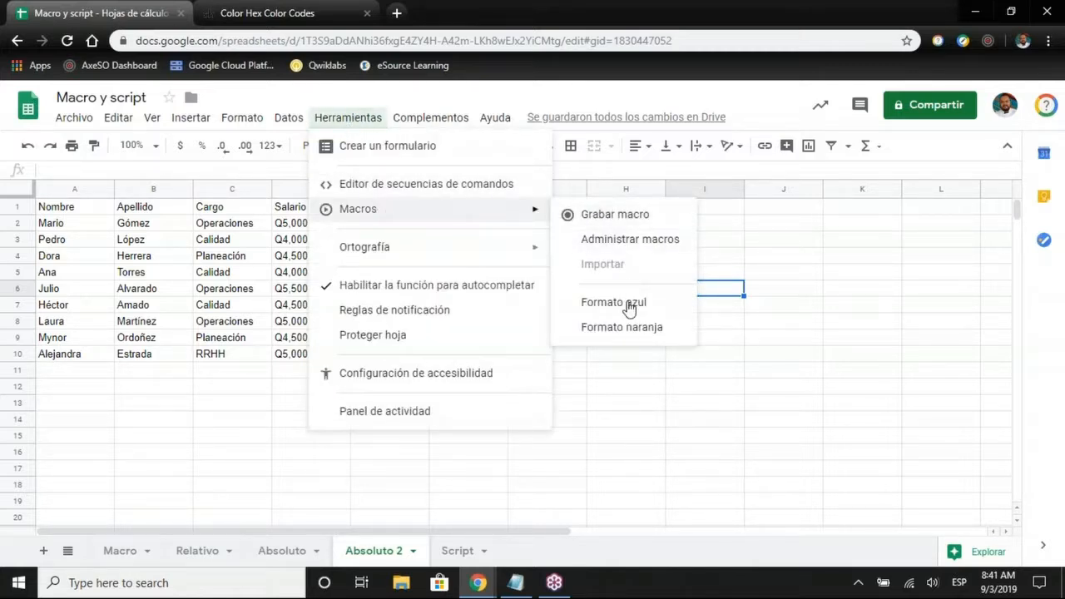
pyautogui.click(628, 329)
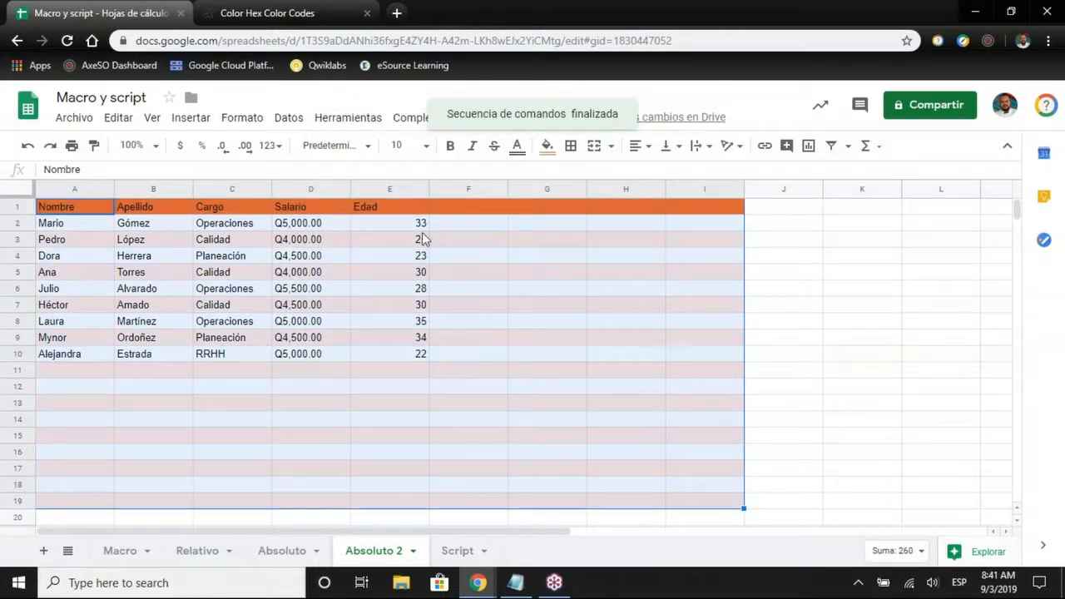
# Examine the area the macro formatted on the Absoluto 2 sheet, checking its extent from A1 to I19 against the smaller table
pyautogui.click(94, 256)
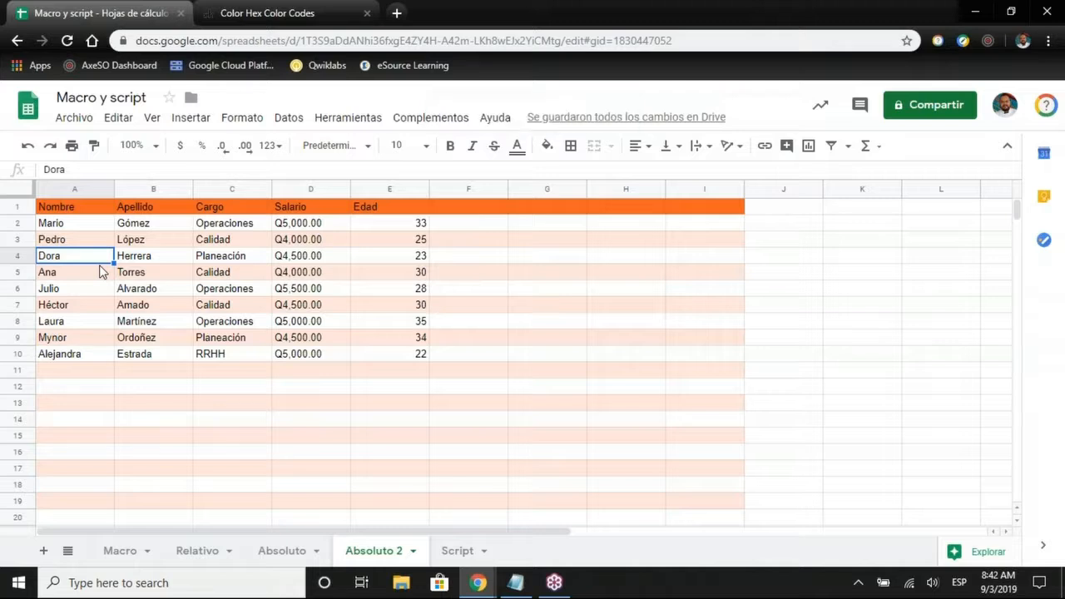
pyautogui.click(66, 210)
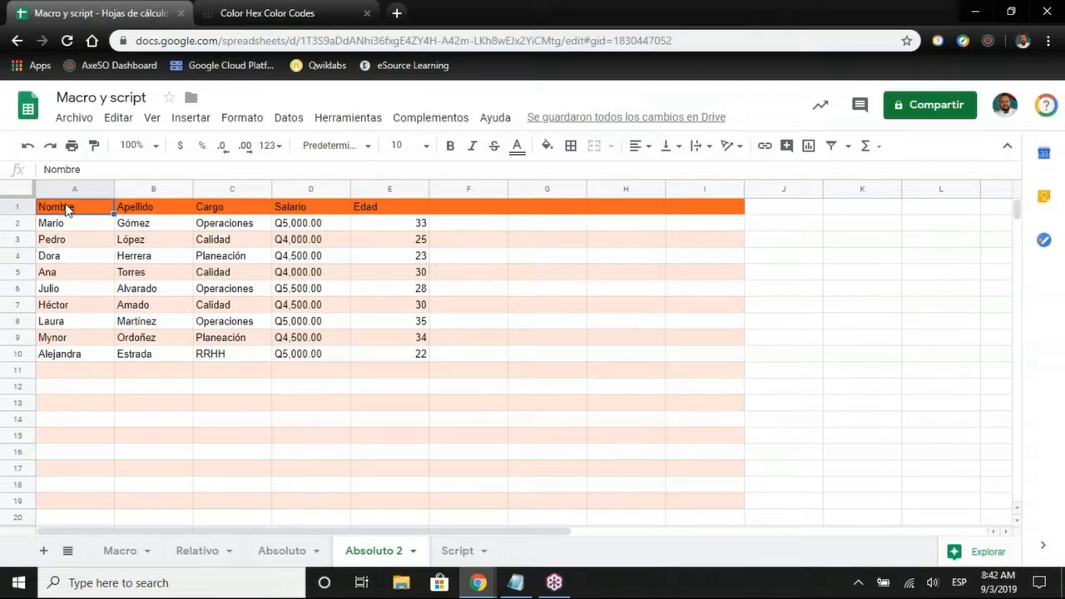
pyautogui.moveTo(70, 212); pyautogui.dragTo(711, 502)
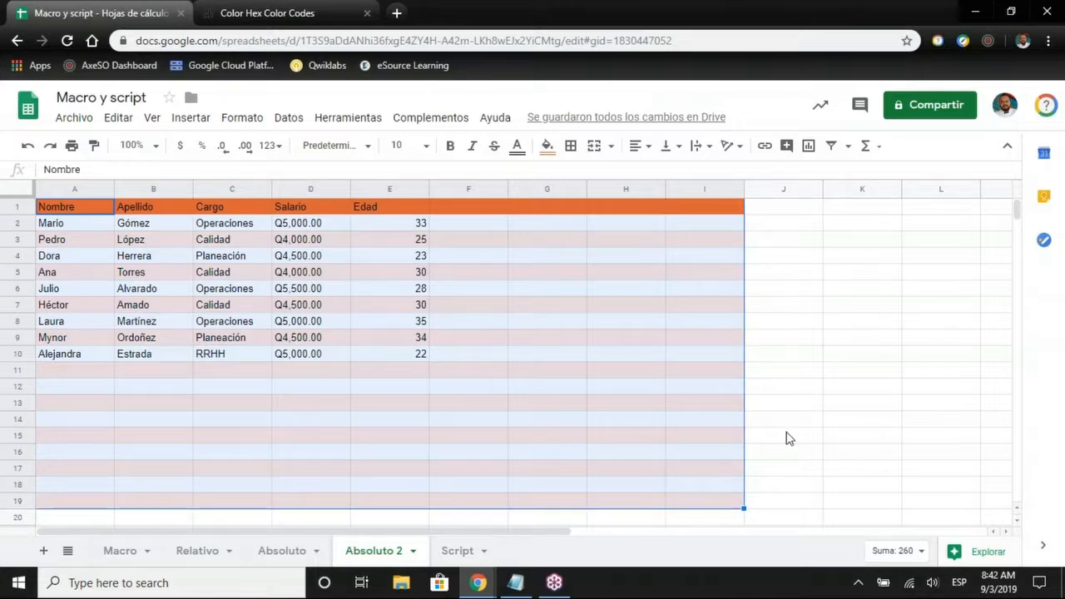
pyautogui.click(785, 437)
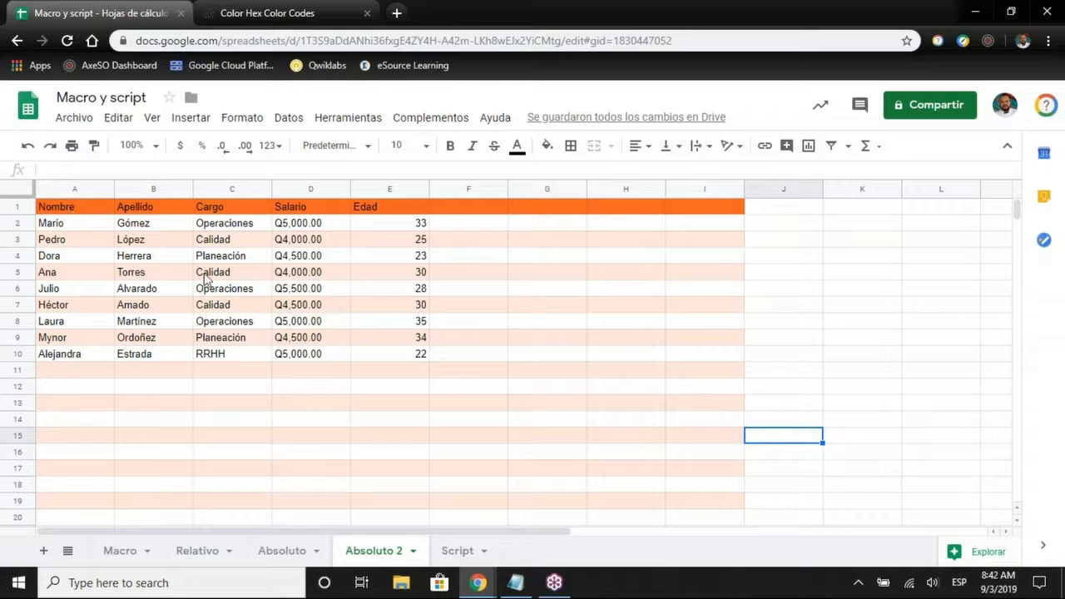
pyautogui.click(541, 370)
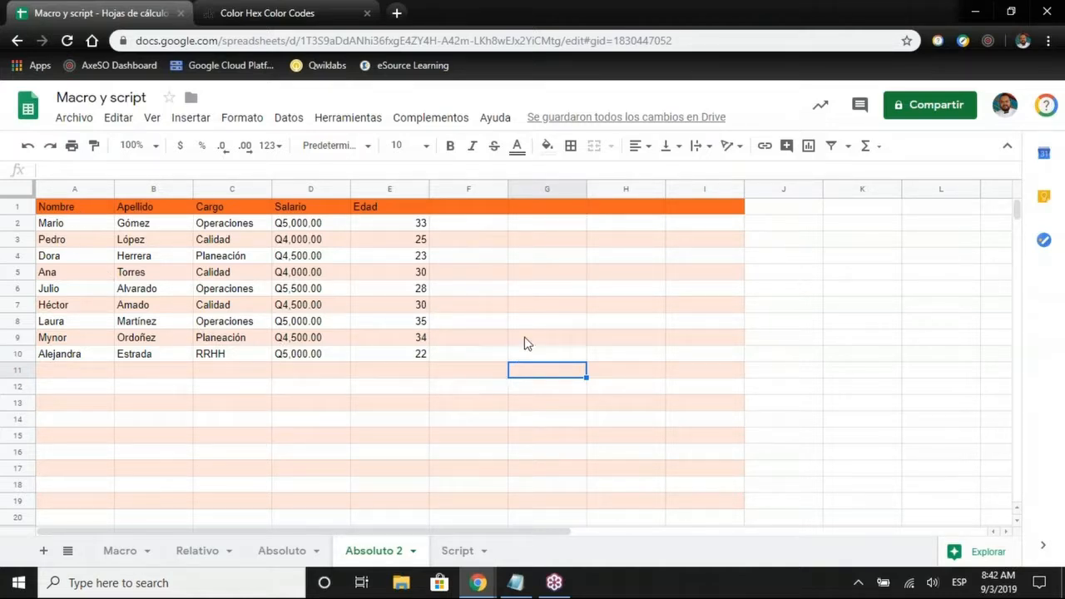
# Open the script editor for the recorded macros and locate the Formatoazul and Formatonaranja functions in macros.gs
pyautogui.click(345, 123)
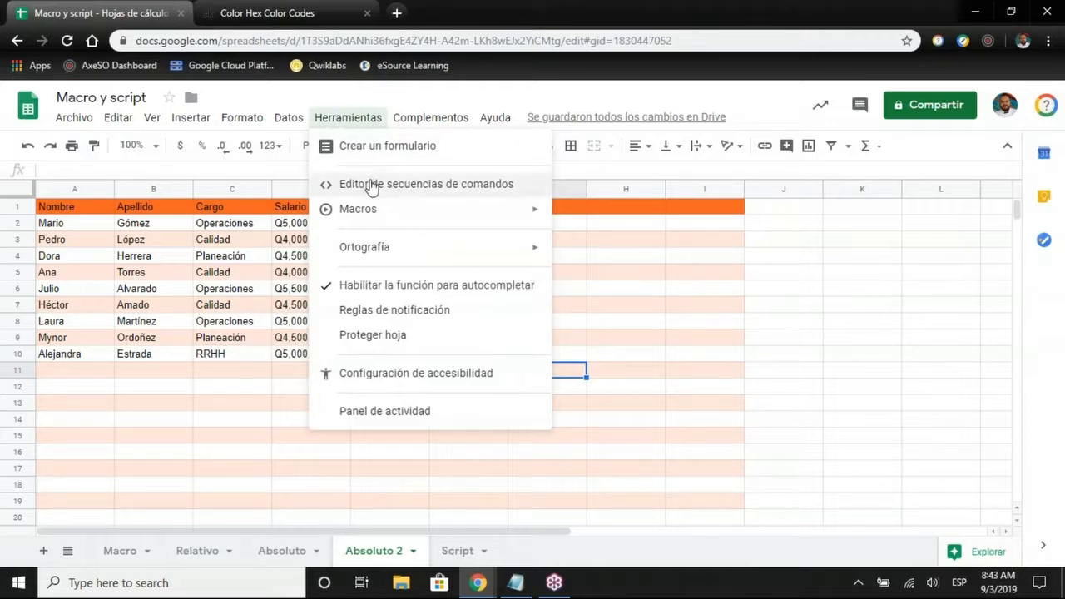
pyautogui.click(459, 193)
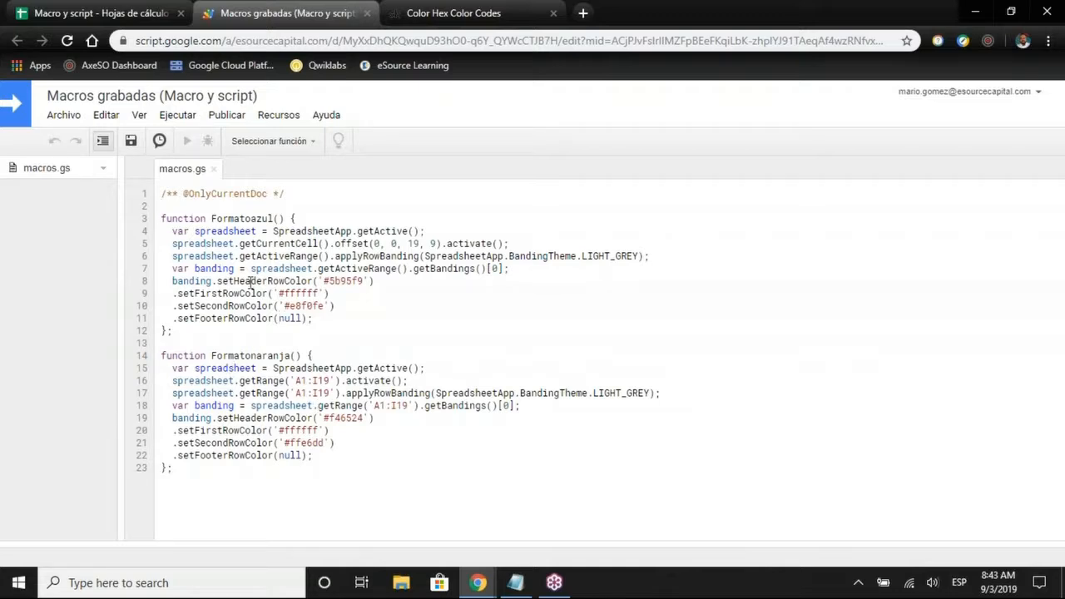
pyautogui.moveTo(210, 218); pyautogui.dragTo(306, 218)
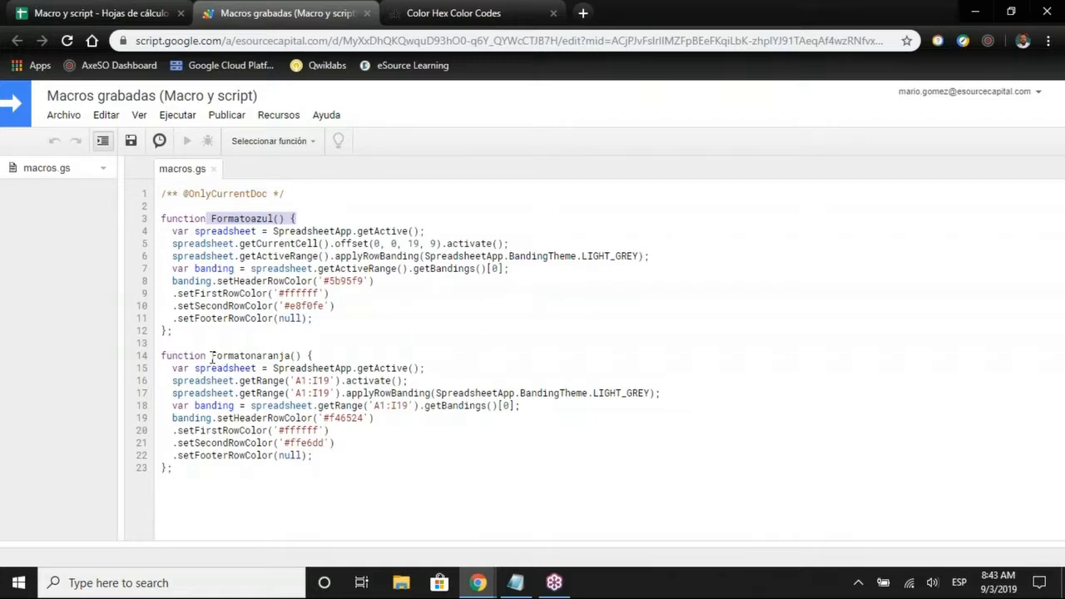
pyautogui.moveTo(212, 356); pyautogui.dragTo(312, 356)
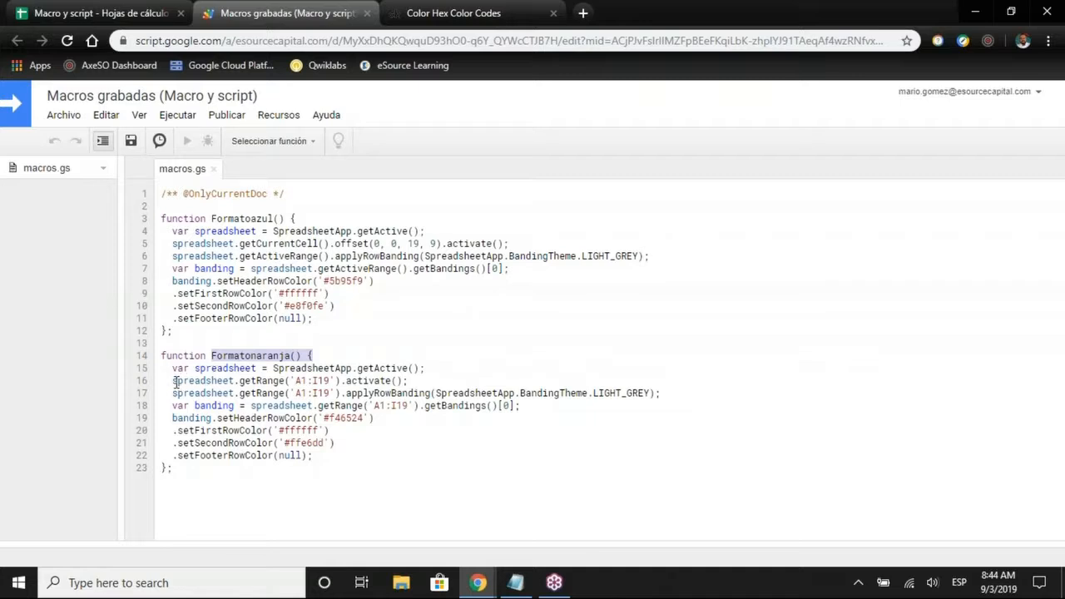
# Examine the Formatonaranja code: the range activation, the row banding call, and the header, first, second and footer row color lines
pyautogui.moveTo(172, 381); pyautogui.dragTo(405, 381)
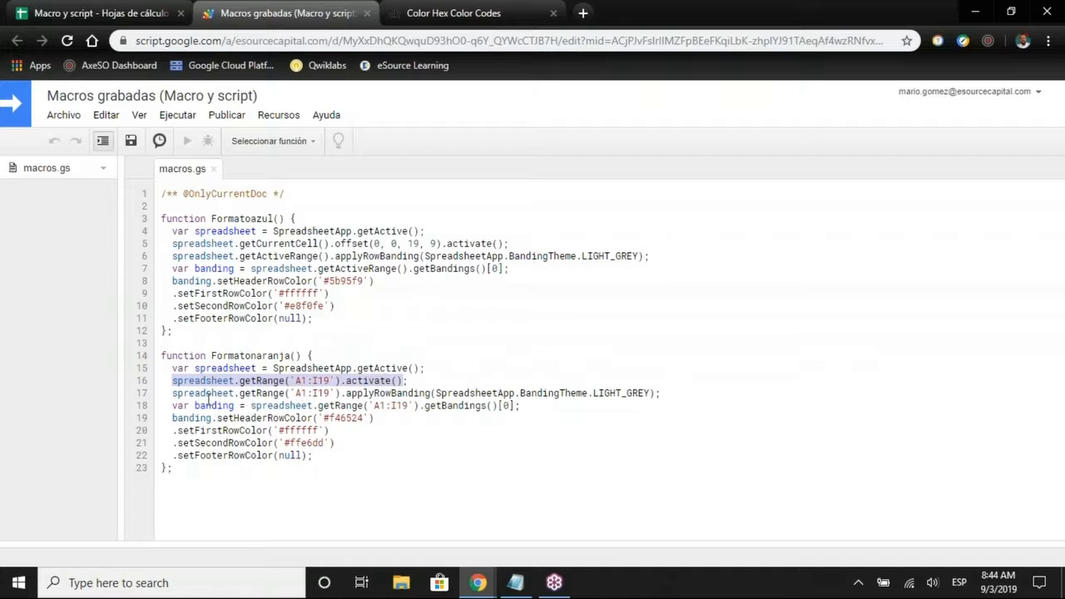
pyautogui.moveTo(167, 393); pyautogui.dragTo(661, 392)
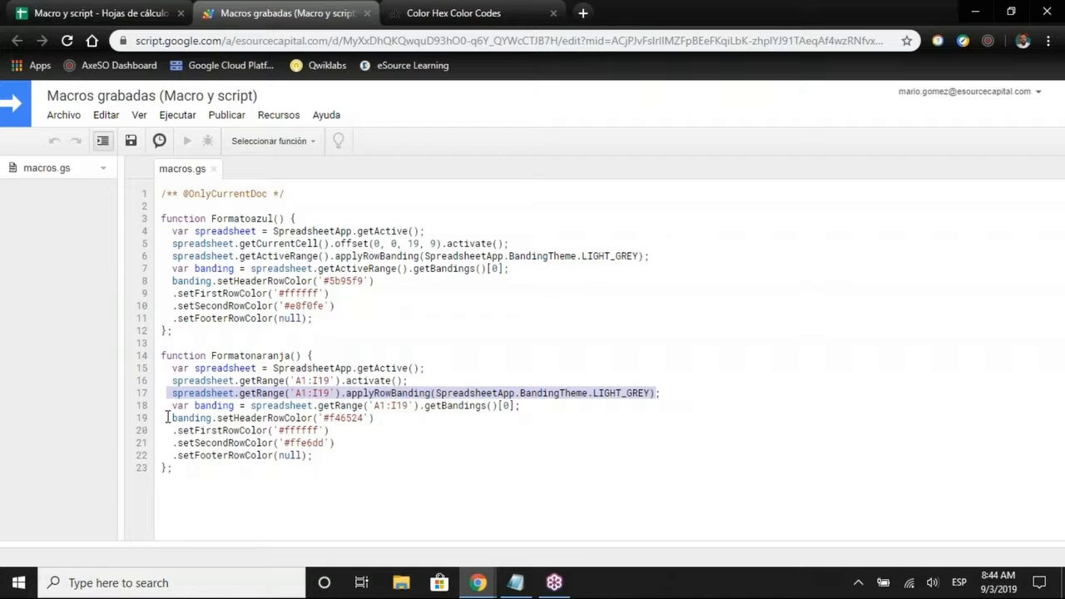
pyautogui.moveTo(167, 417); pyautogui.dragTo(379, 422)
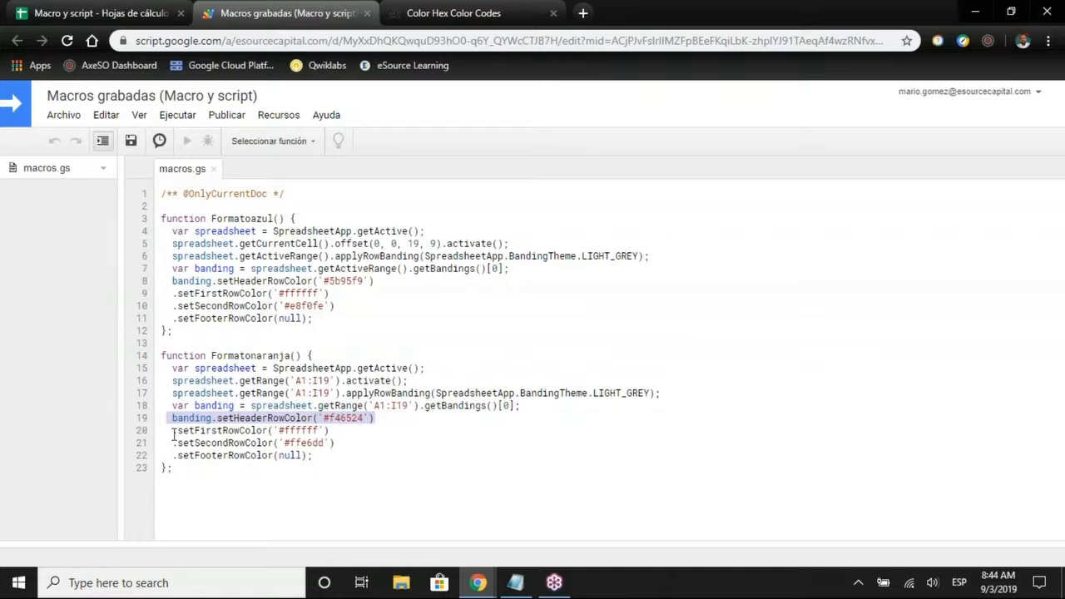
pyautogui.moveTo(171, 432); pyautogui.dragTo(341, 455)
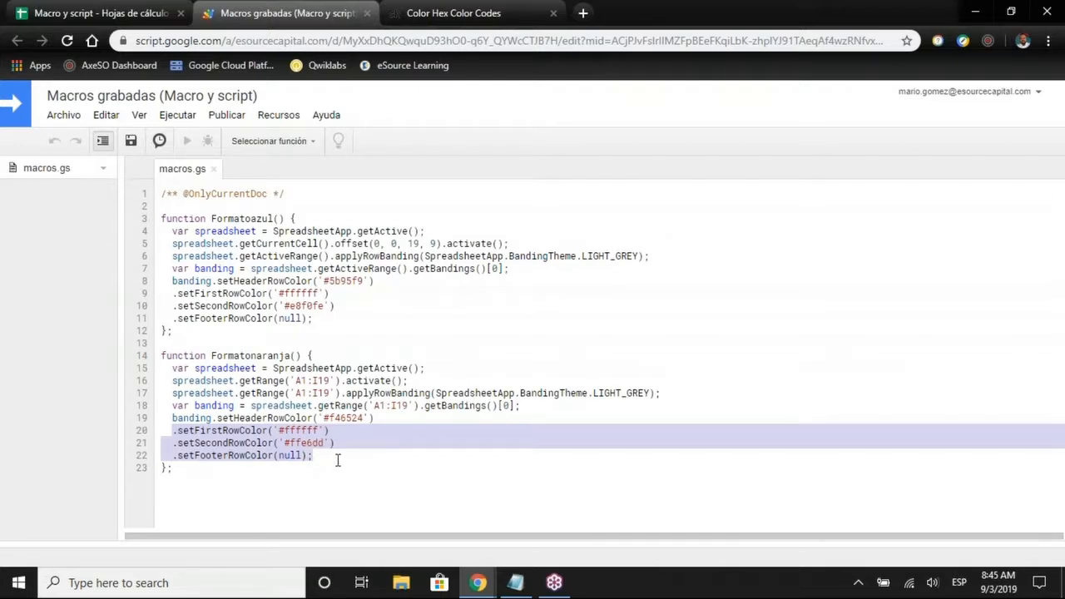
pyautogui.click(338, 460)
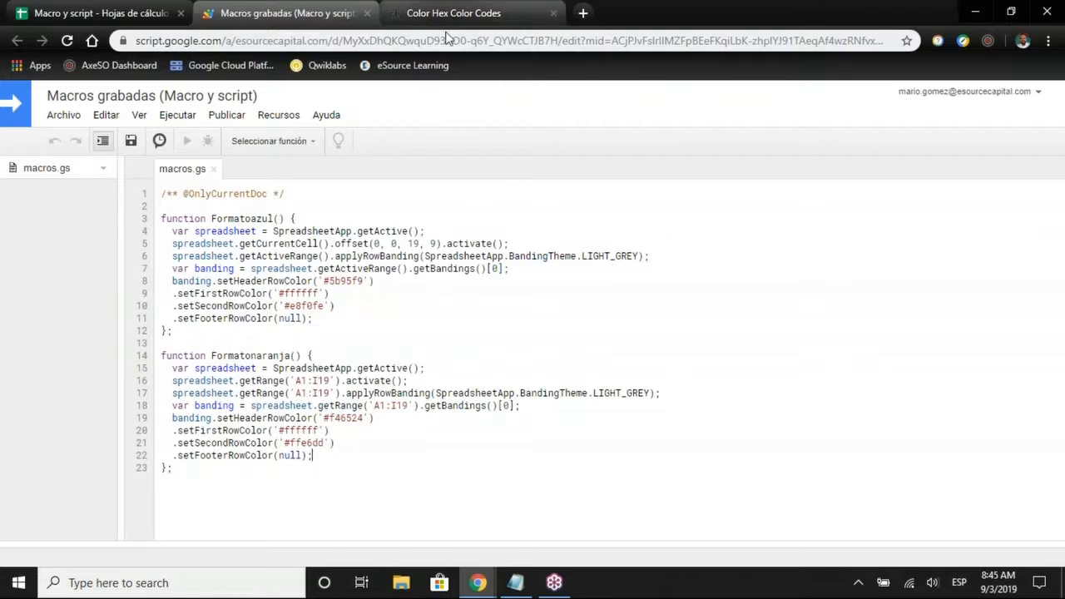
# Switch to the color-hex website and examine the hexadecimal codes shown under the favorite color swatches
pyautogui.click(413, 17)
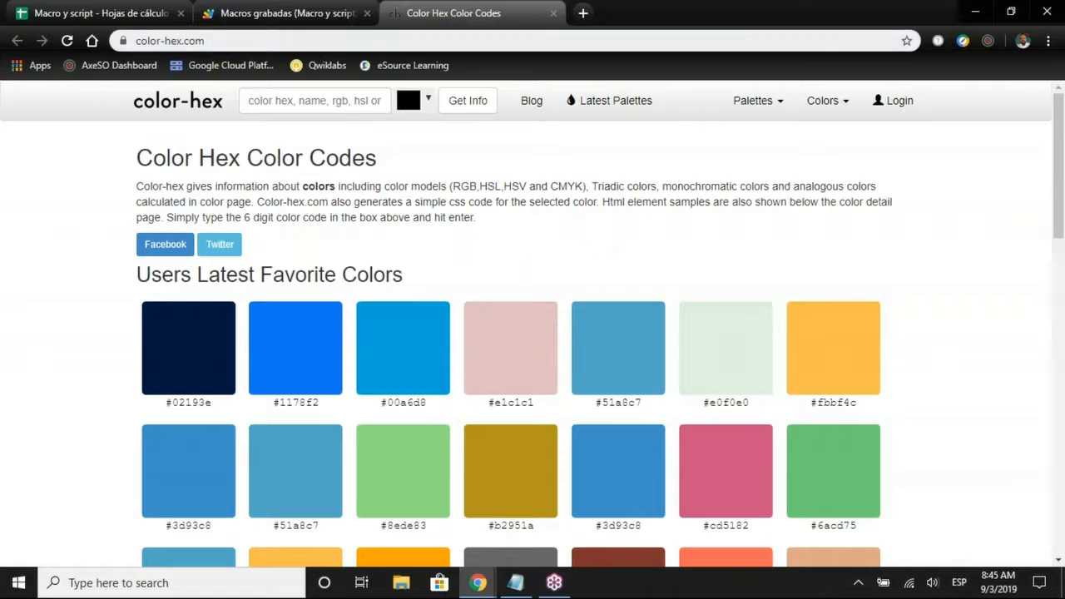
pyautogui.scroll(-2, 597, 264)
pyautogui.scroll(-1, 611, 219)
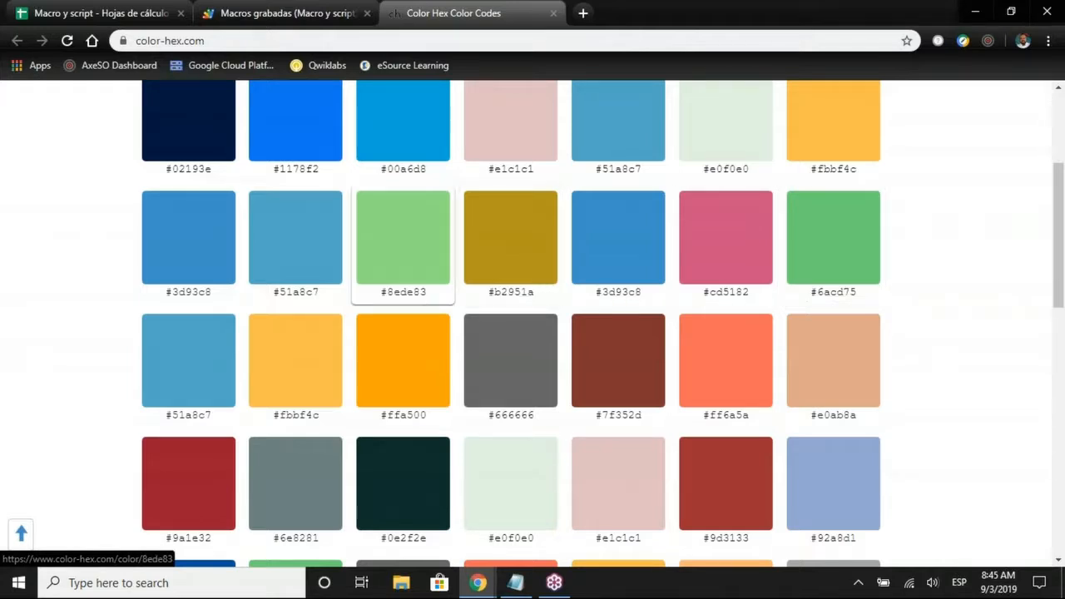
pyautogui.scroll(-3, 418, 307)
pyautogui.scroll(-2, 442, 298)
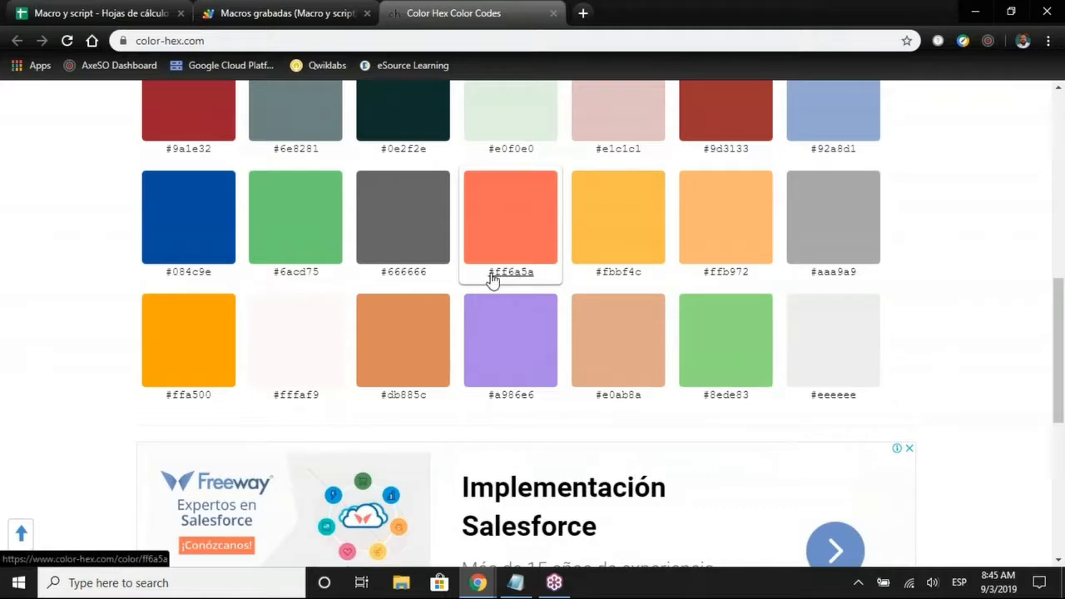
pyautogui.scroll(6, 516, 302)
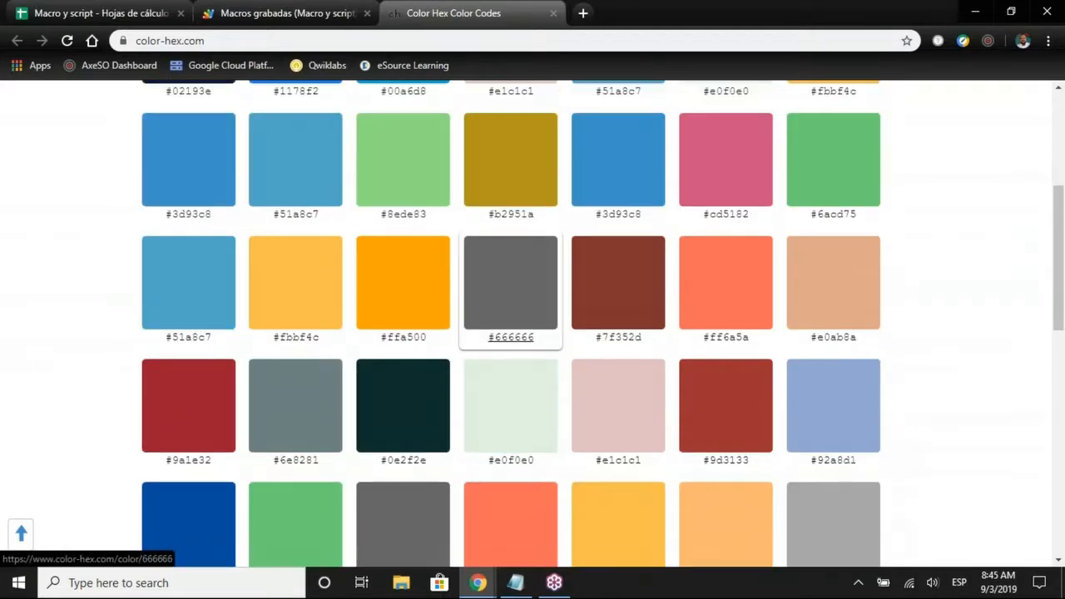
pyautogui.scroll(1, 413, 295)
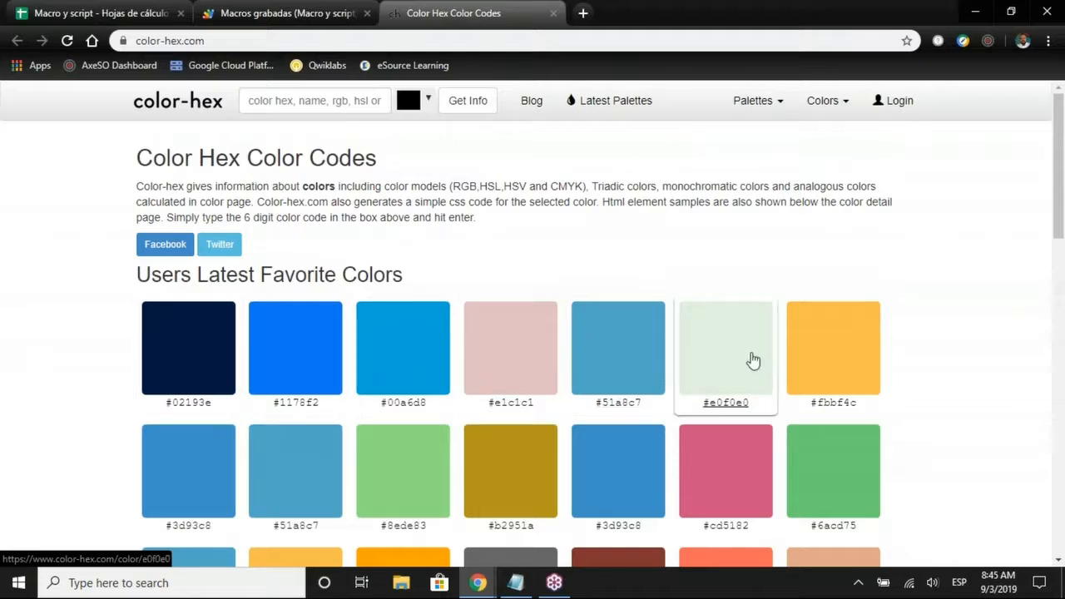
pyautogui.click(327, 352)
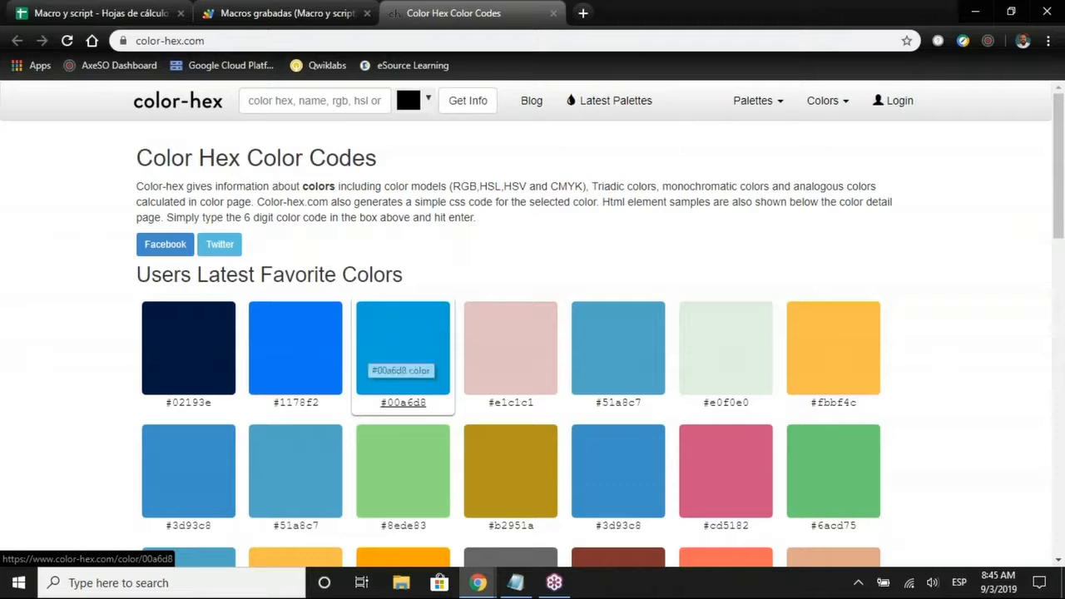
# Return to the macro script and examine the hex codes of the first and second row colors in Formatonaranja
pyautogui.click(299, 15)
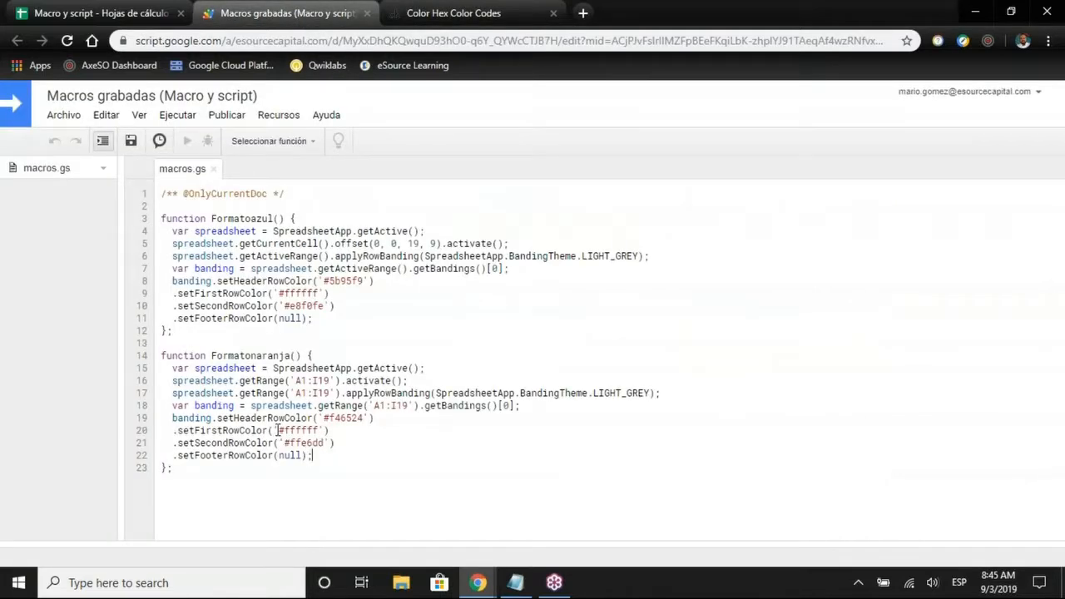
pyautogui.moveTo(278, 431); pyautogui.dragTo(318, 431)
pyautogui.moveTo(279, 443); pyautogui.dragTo(323, 442)
pyautogui.click(344, 443)
# Delete the whole line spreadsheet.getRange('A1:I19').activate(); from the Formatonaranja function
pyautogui.moveTo(410, 380); pyautogui.dragTo(172, 381)
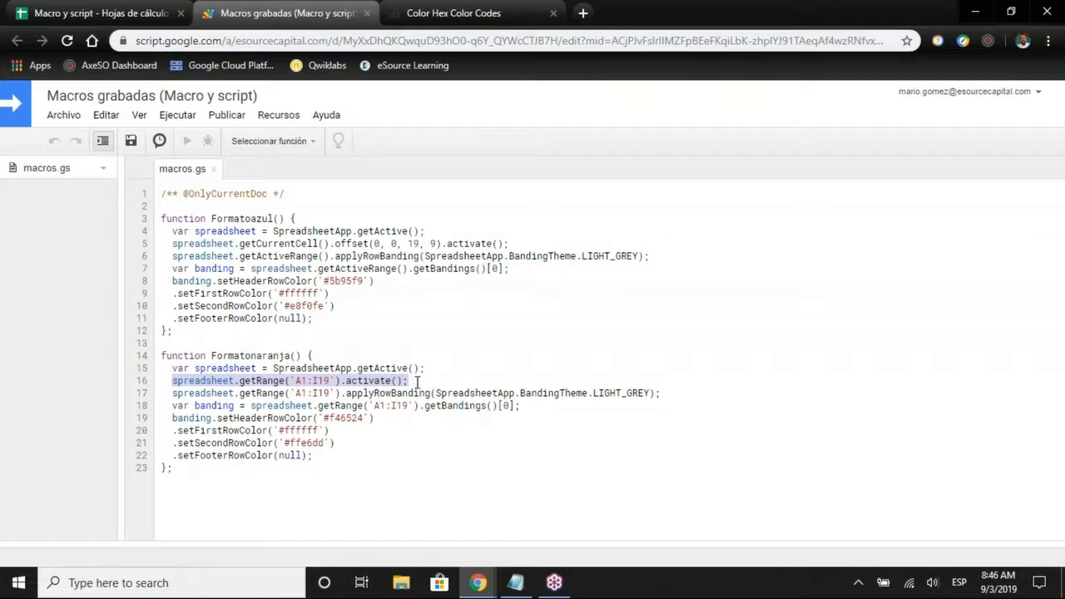
pyautogui.moveTo(418, 380); pyautogui.dragTo(171, 381)
pyautogui.press('BackSpace')
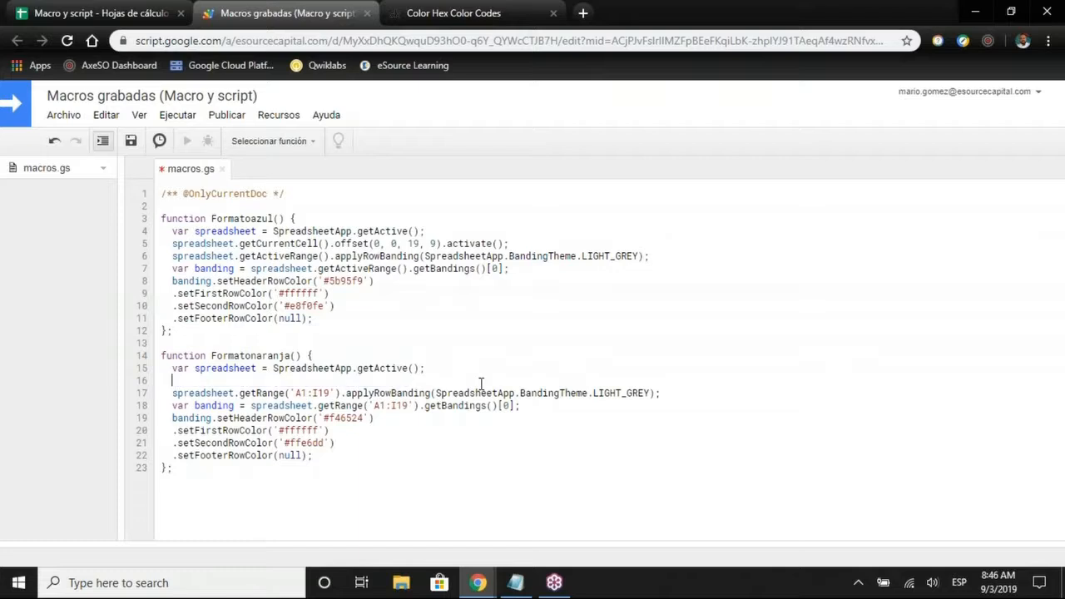
pyautogui.press('BackSpace')
pyautogui.press('BackSpace')
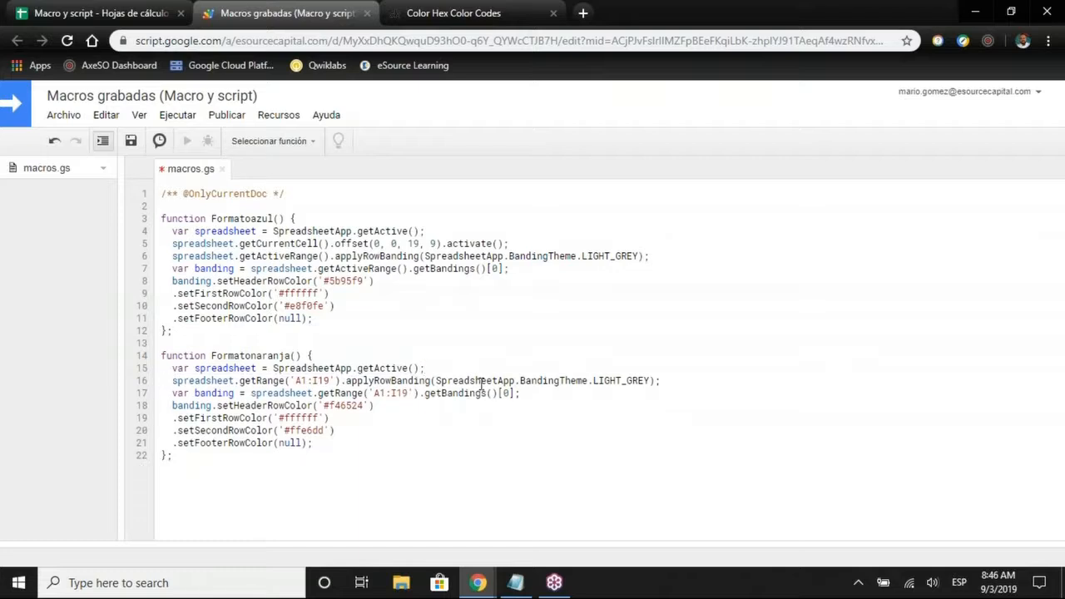
# Remove the 'A1:I19' argument from the getRange call that applies the row banding in Formatonaranja, leaving empty parentheses
pyautogui.click(334, 380)
pyautogui.press('Left')
pyautogui.press('Right')
pyautogui.press('Right')
pyautogui.press('BackSpace')
pyautogui.press('BackSpace')
pyautogui.press('BackSpace')
pyautogui.press('BackSpace')
pyautogui.press('BackSpace')
pyautogui.press('BackSpace')
pyautogui.press('BackSpace')
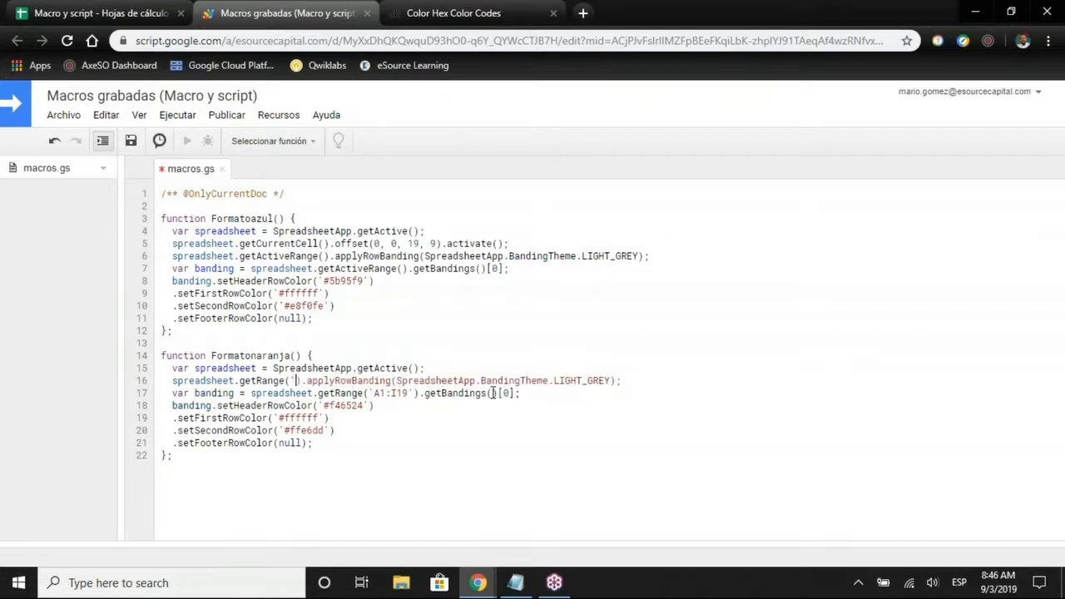
pyautogui.press('BackSpace')
# Change getRange to getDataRange in the row banding line of Formatonaranja and save the script
pyautogui.press('Left')
pyautogui.press('Left')
pyautogui.press('Left')
pyautogui.press('Left')
pyautogui.press('Left')
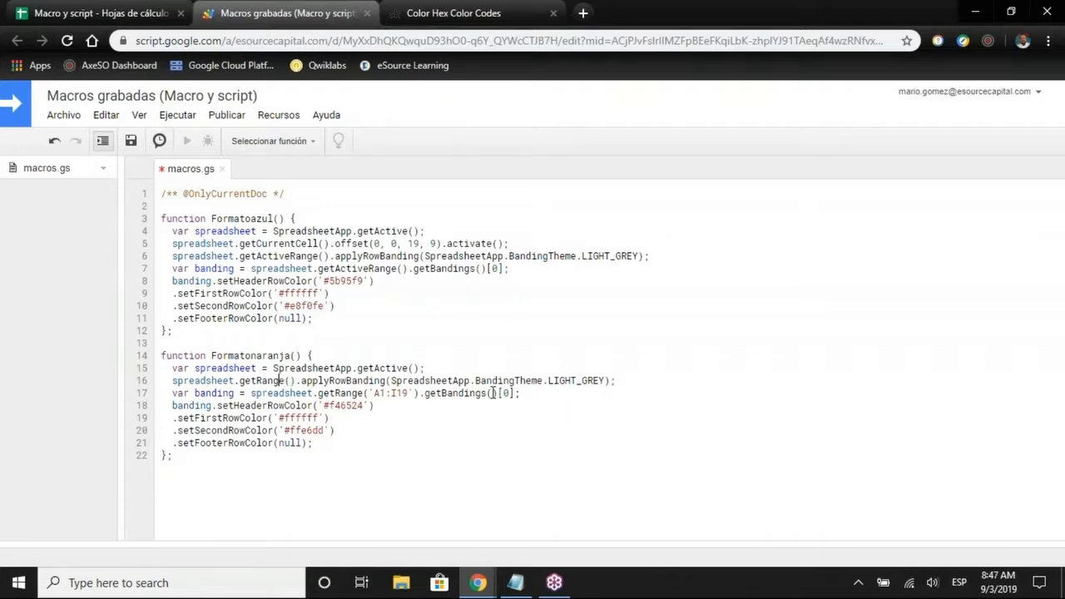
pyautogui.press('Left')
pyautogui.write('Data')
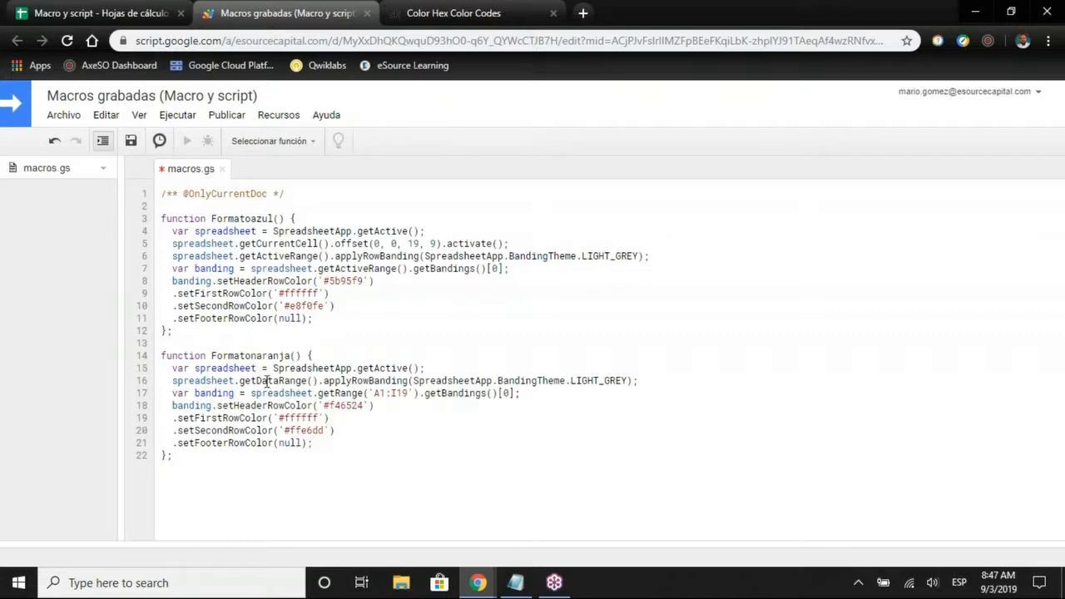
pyautogui.click(132, 142)
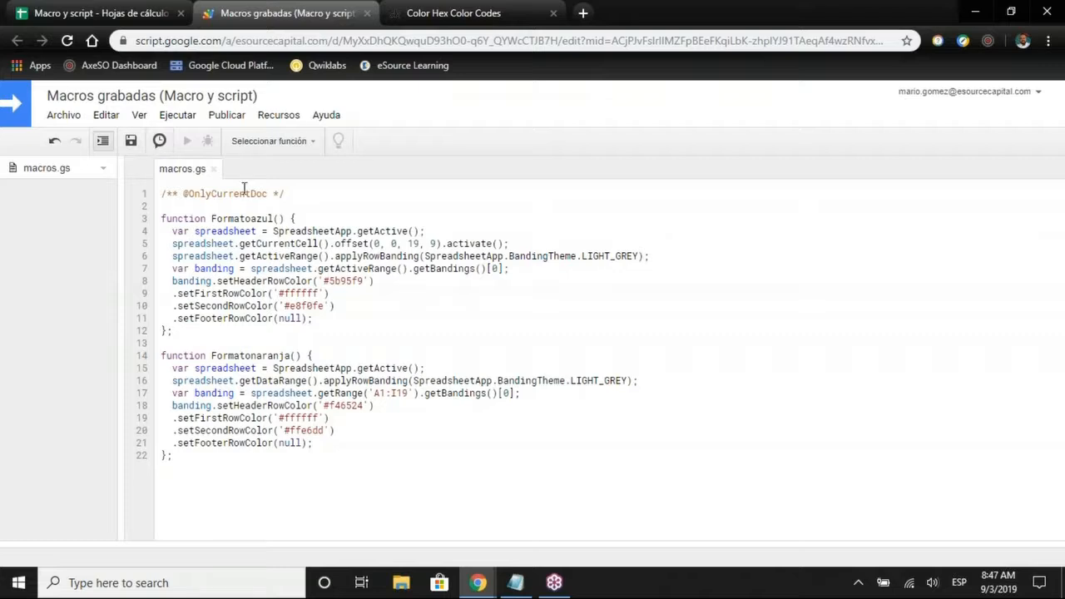
# Return to the Absoluto 2 sheet of the Macro y script spreadsheet and move the active cell to G13
pyautogui.click(98, 18)
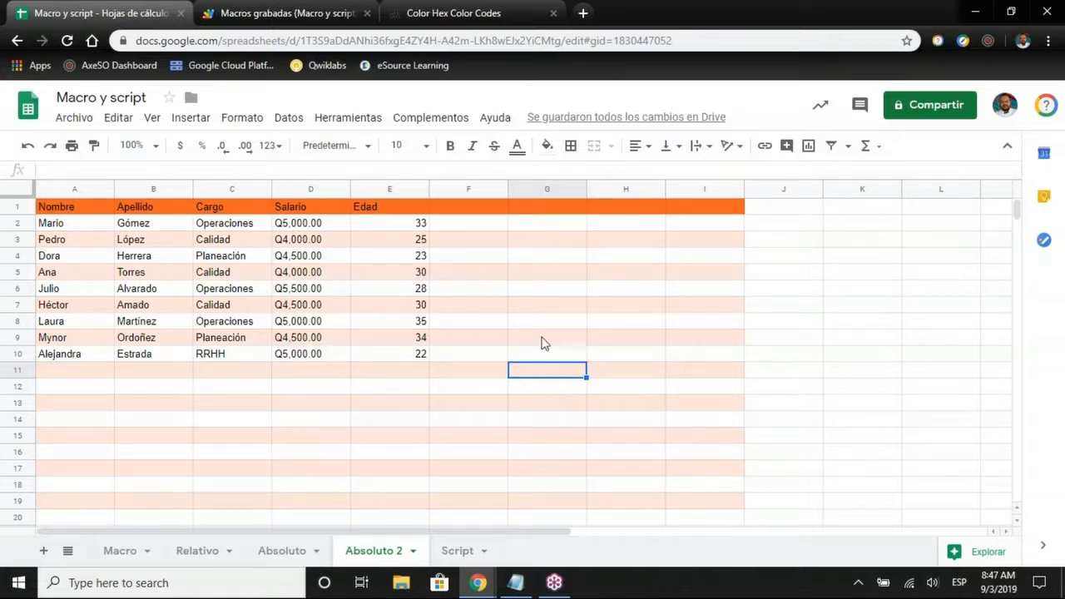
pyautogui.press('Down')
pyautogui.press('Down')
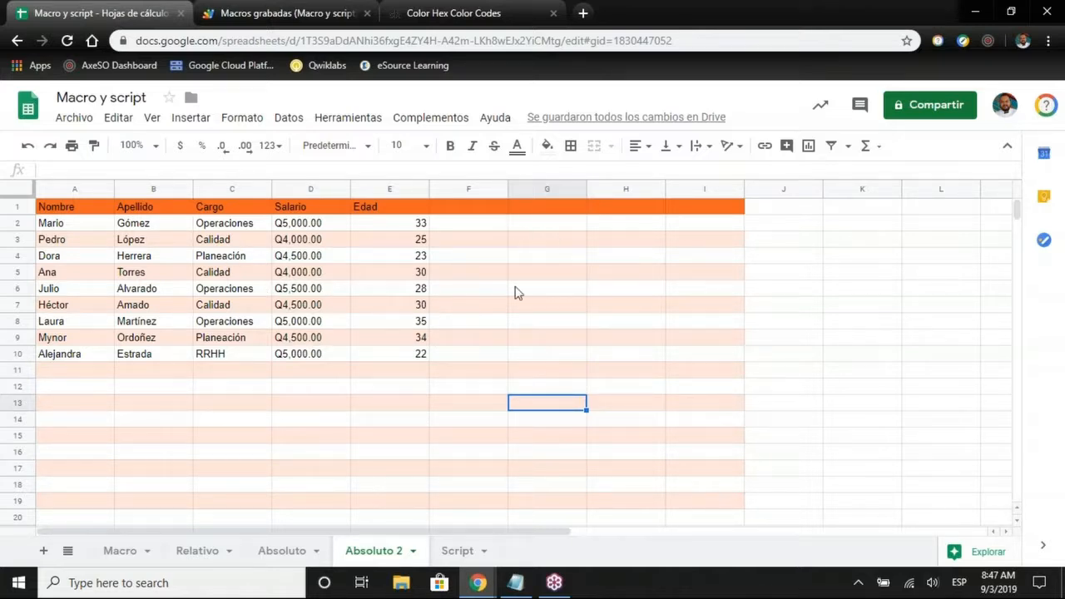